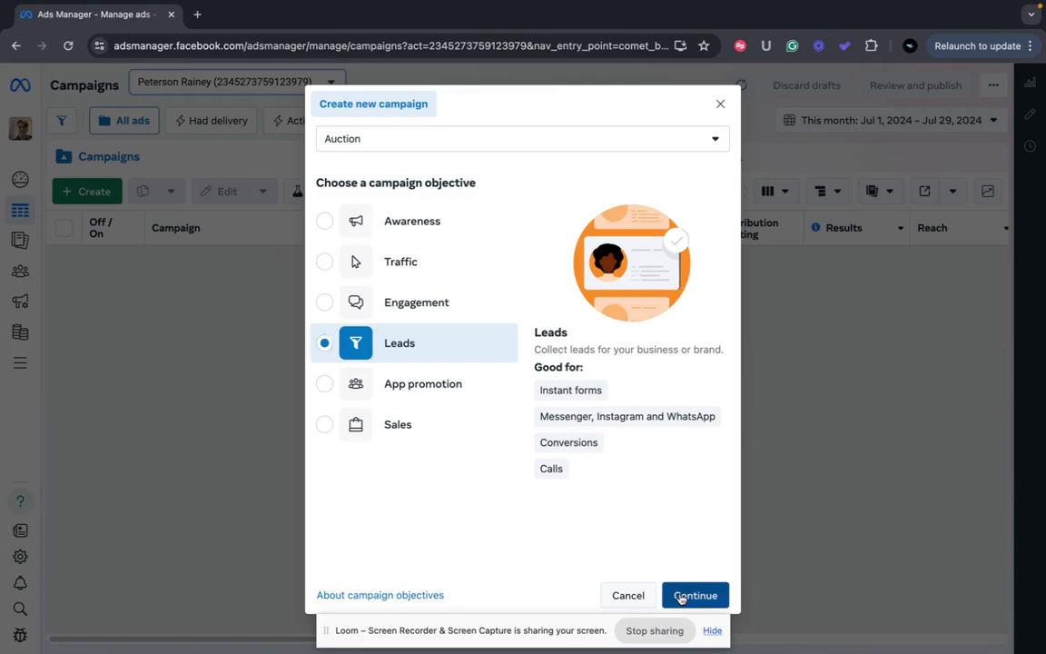
Choose Leads as the campaign objective and the manual leads campaign setup
click(680, 597)
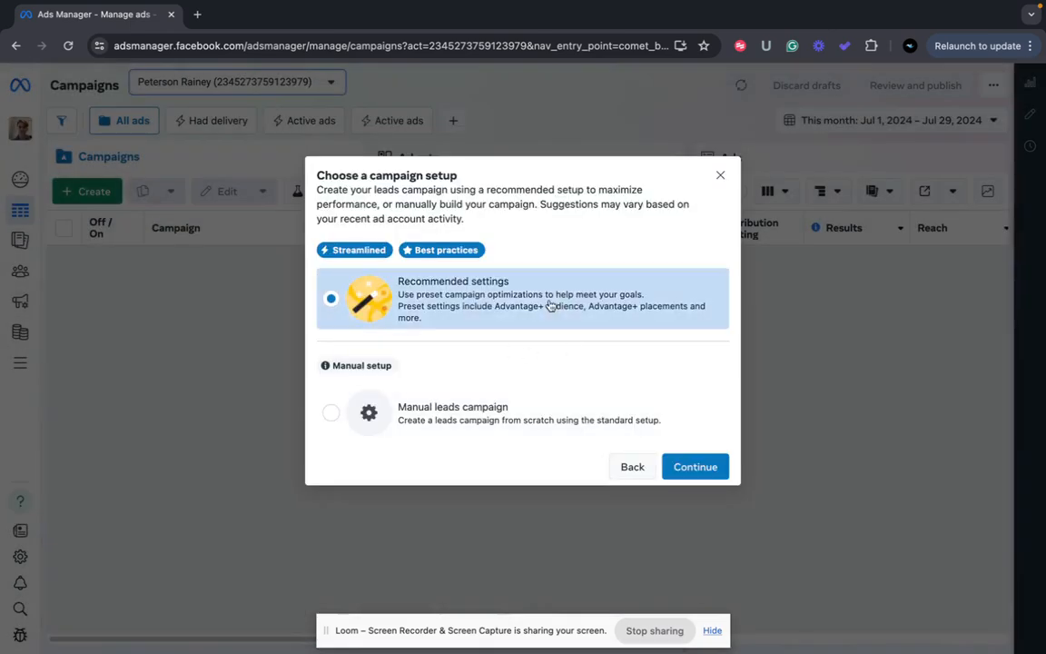
click(333, 413)
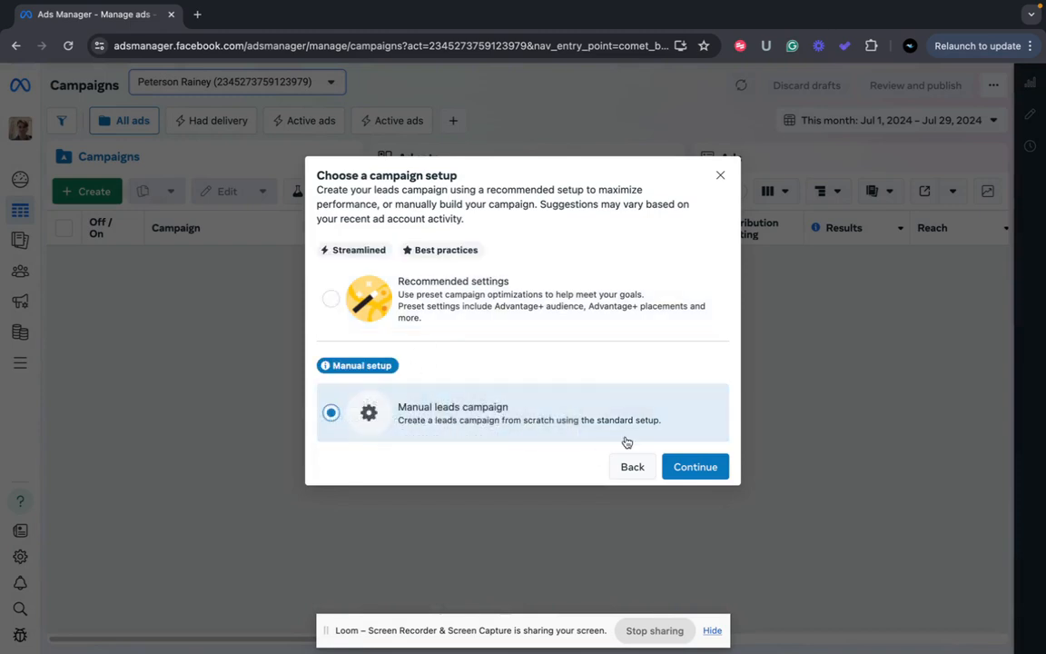
click(693, 466)
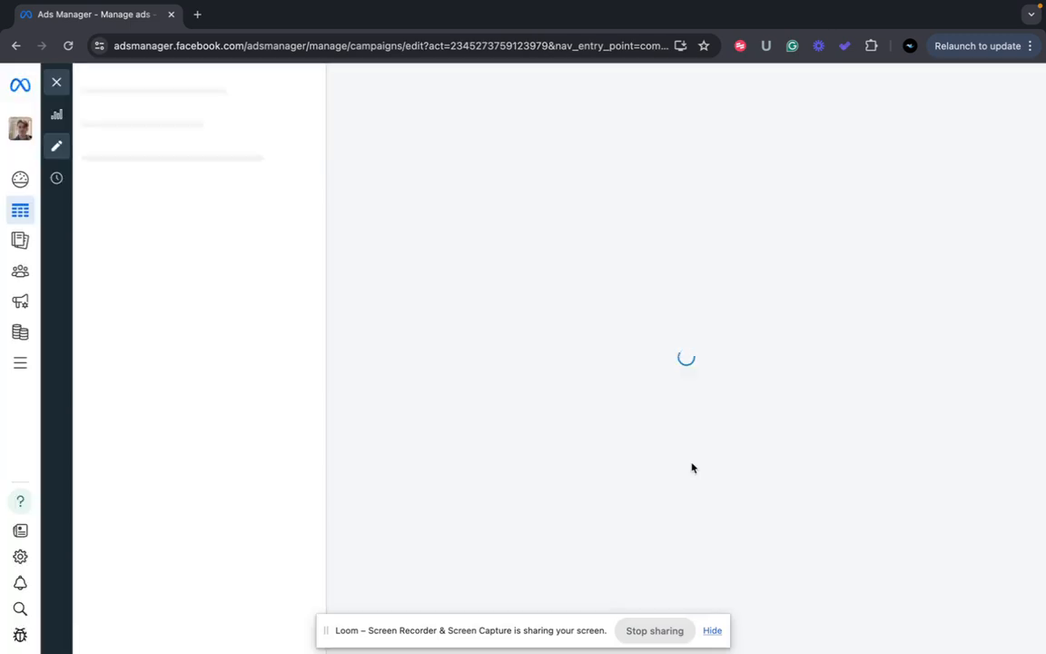
Rename the campaign to 'New calls'
drag(481, 186, 337, 188)
text(New call)
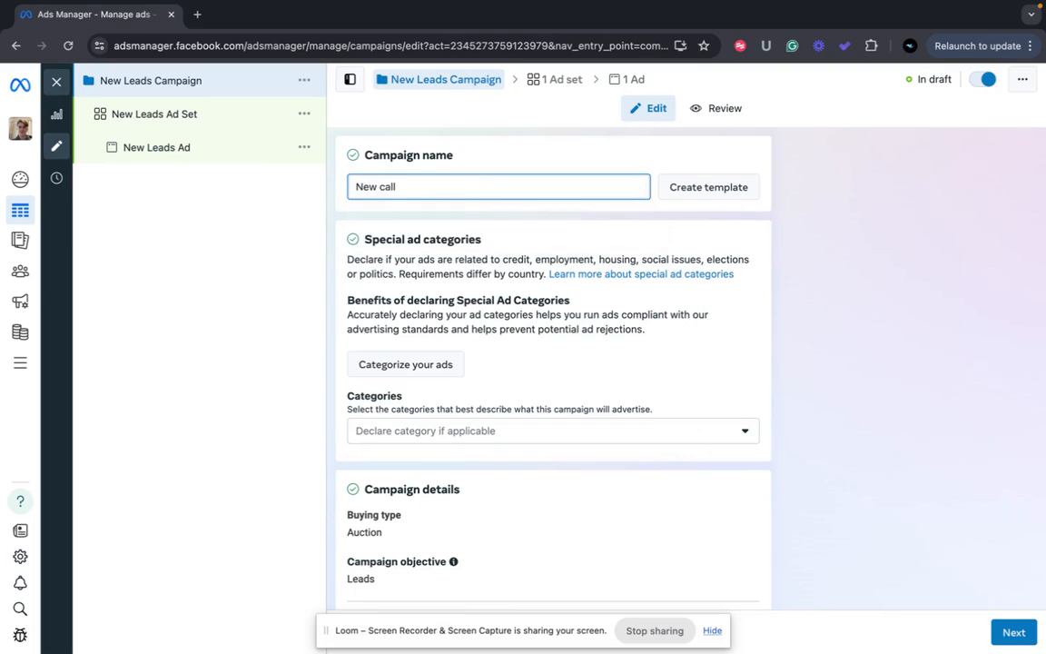
text(s)
scroll(437, 329, down, 1)
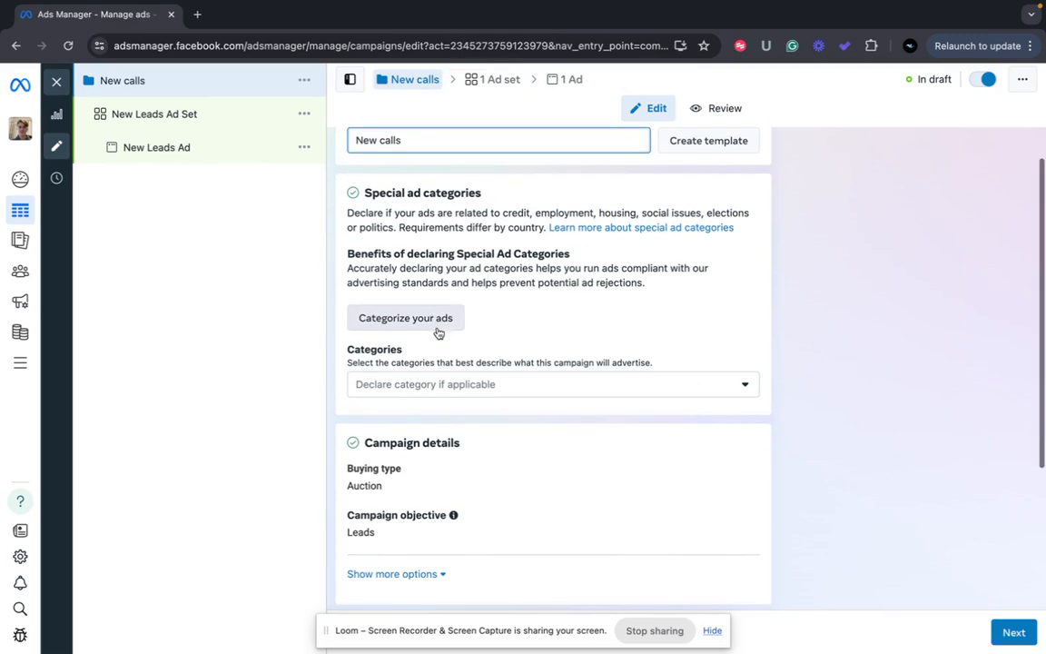
Leave special ad categories empty and review the Leads campaign objective
click(511, 392)
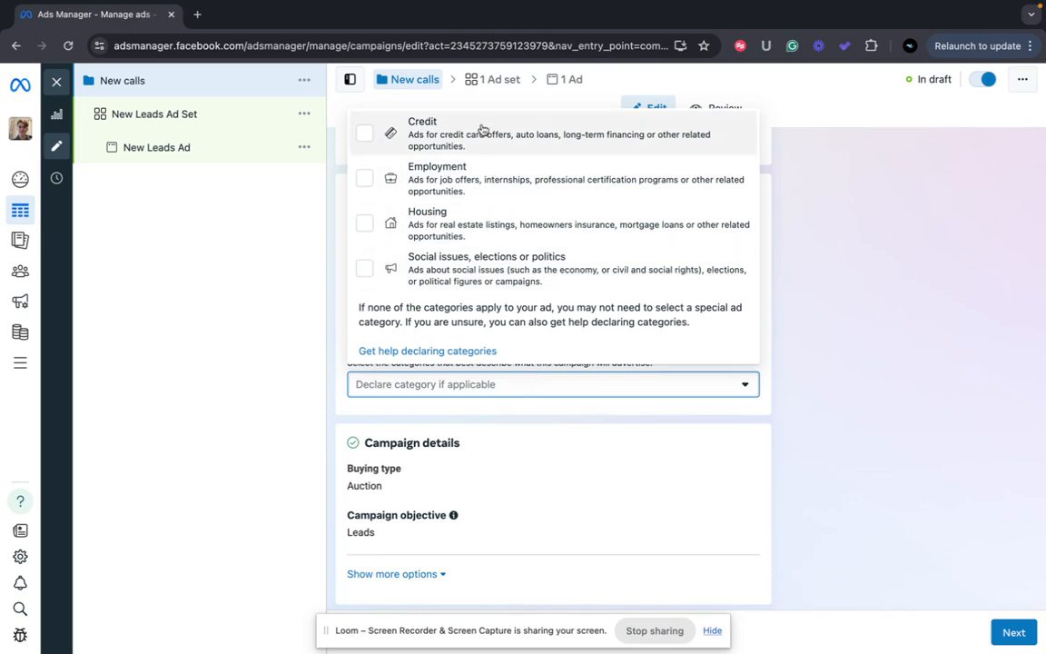
click(533, 428)
scroll(532, 428, down, 3)
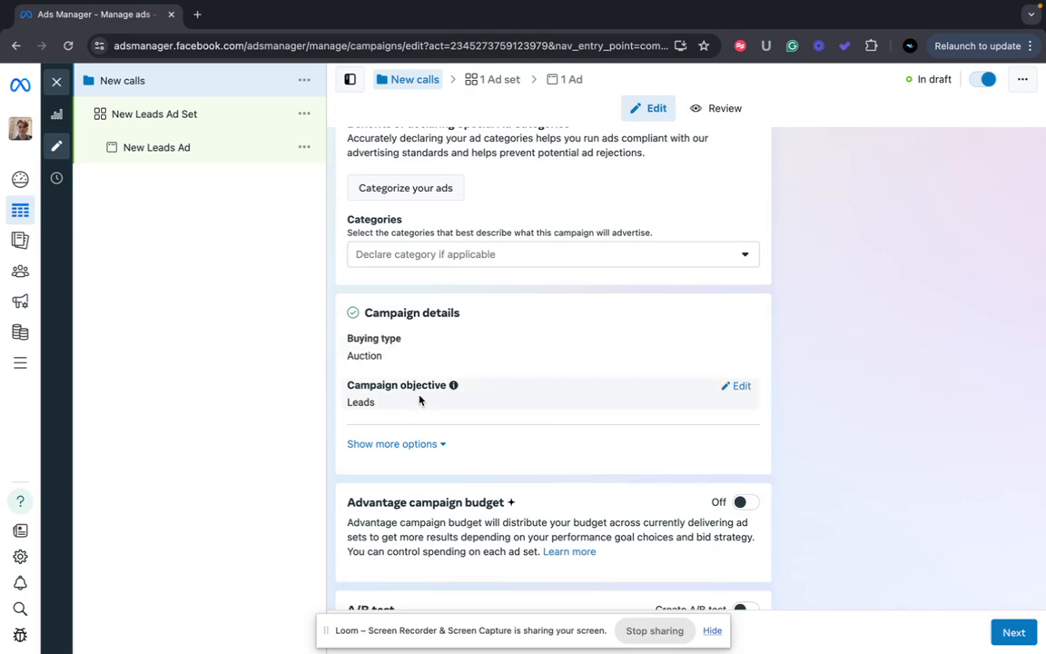
click(733, 387)
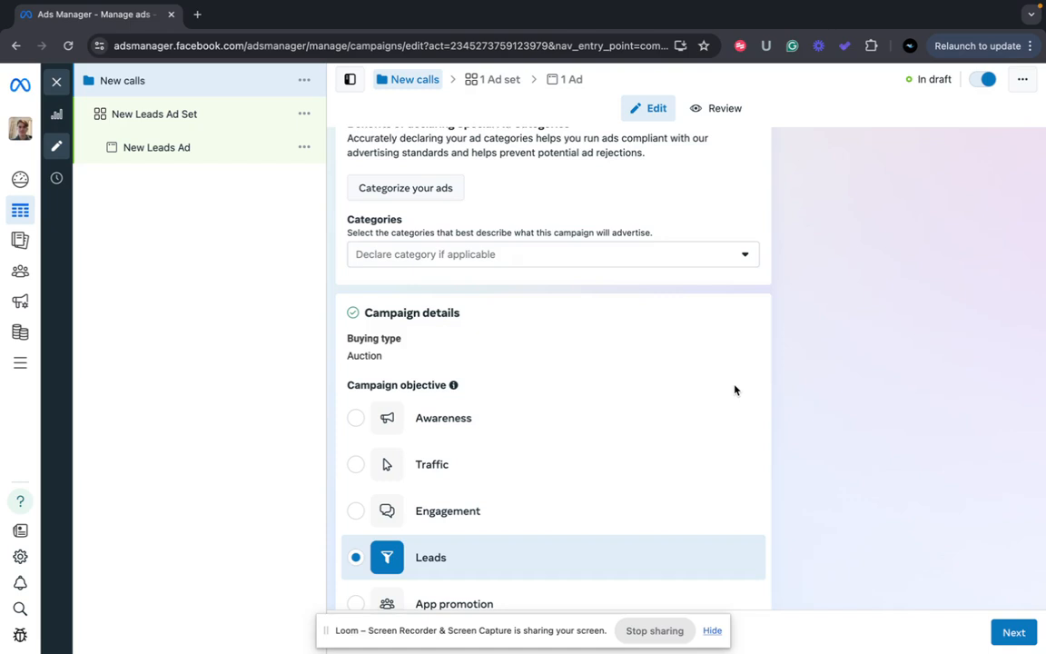
scroll(735, 390, down, 3)
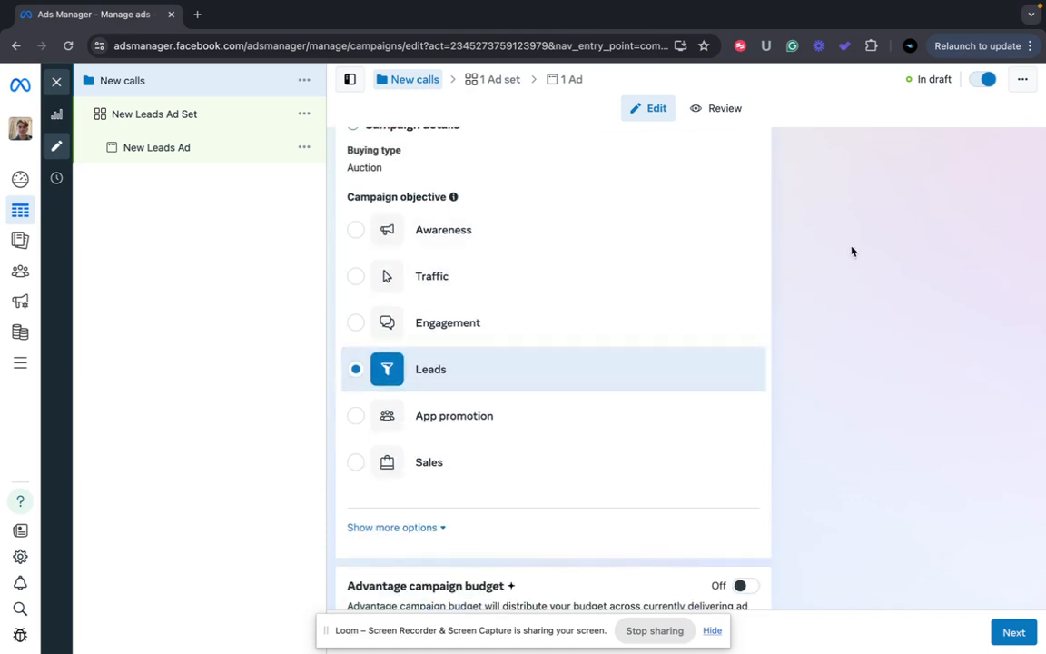
scroll(684, 413, down, 2)
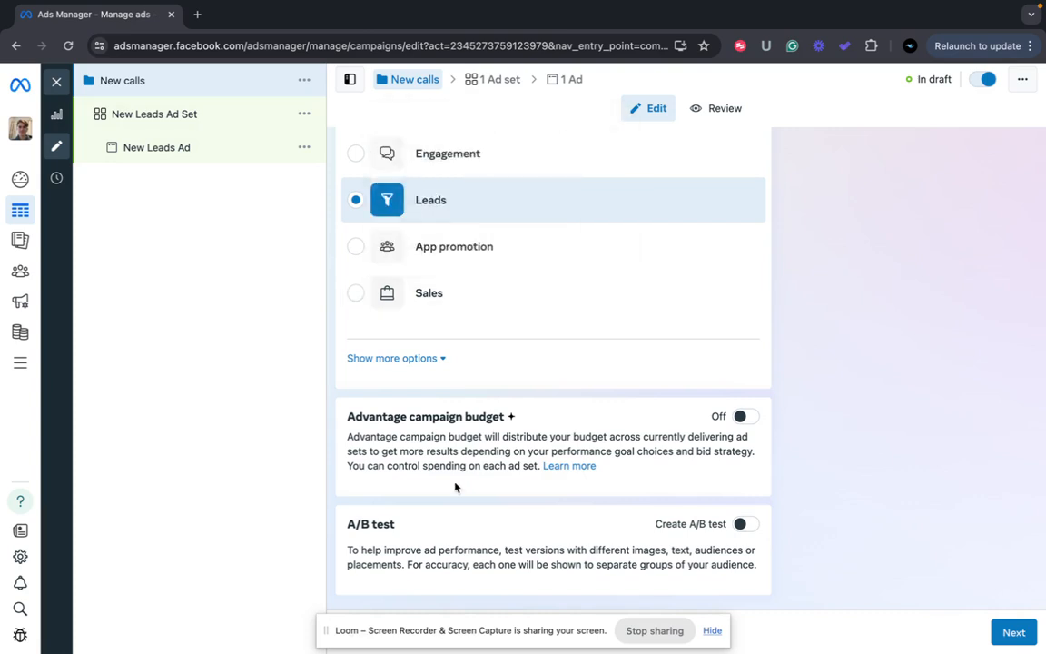
Rename the ad set to 'New Call Ad Set' and make Calls its conversion location
click(215, 118)
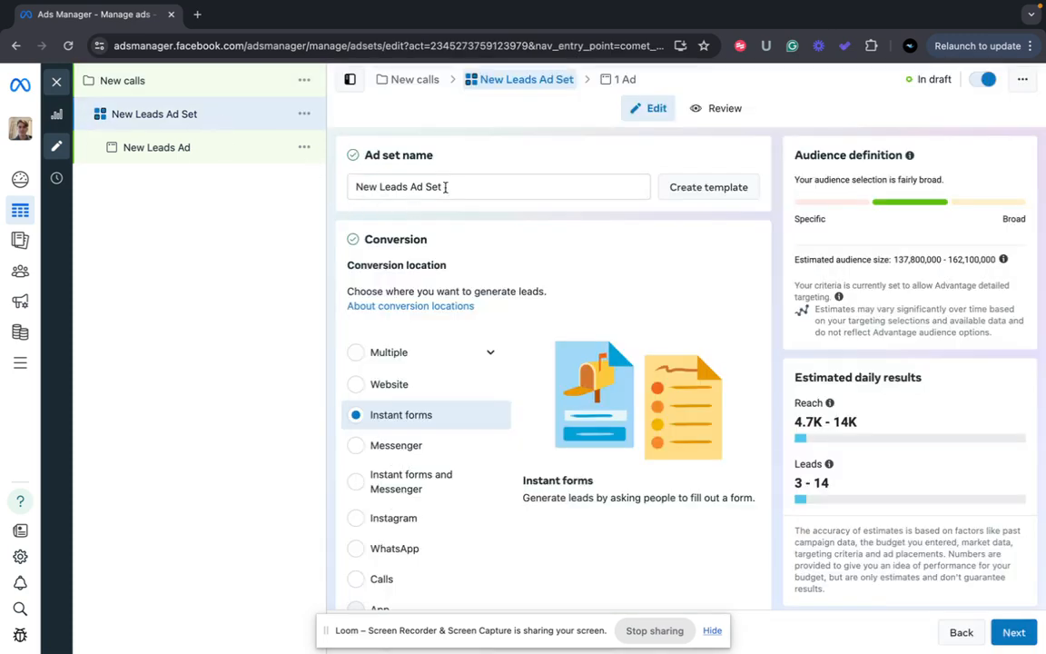
click(447, 187)
drag(447, 187, 335, 179)
text(Ca)
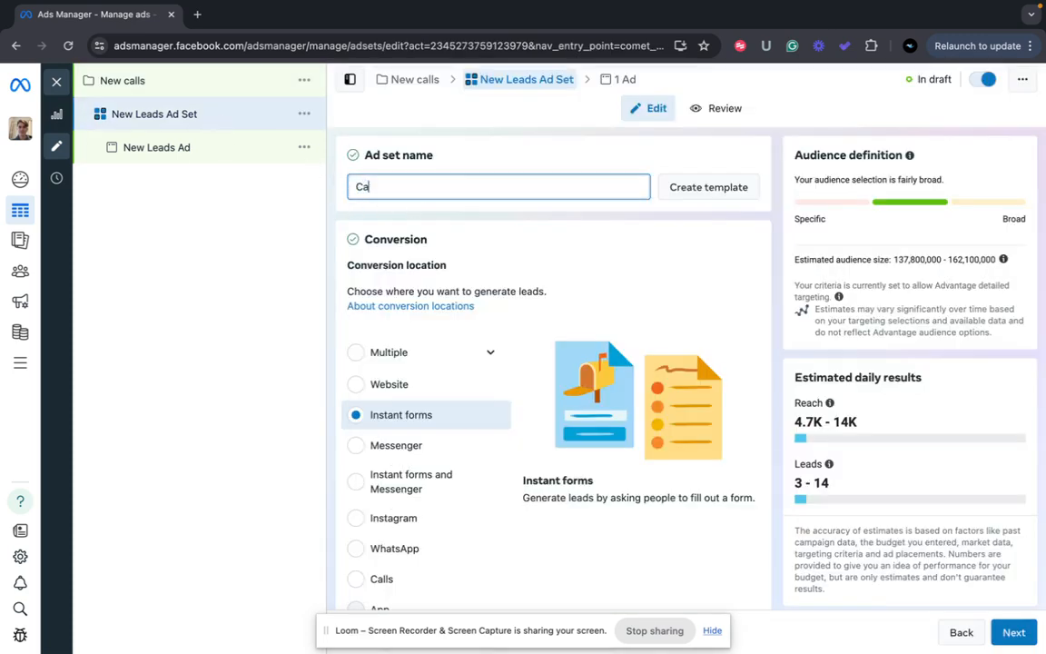
text(l)
key(BackSpace)
key(BackSpace)
key(BackSpace)
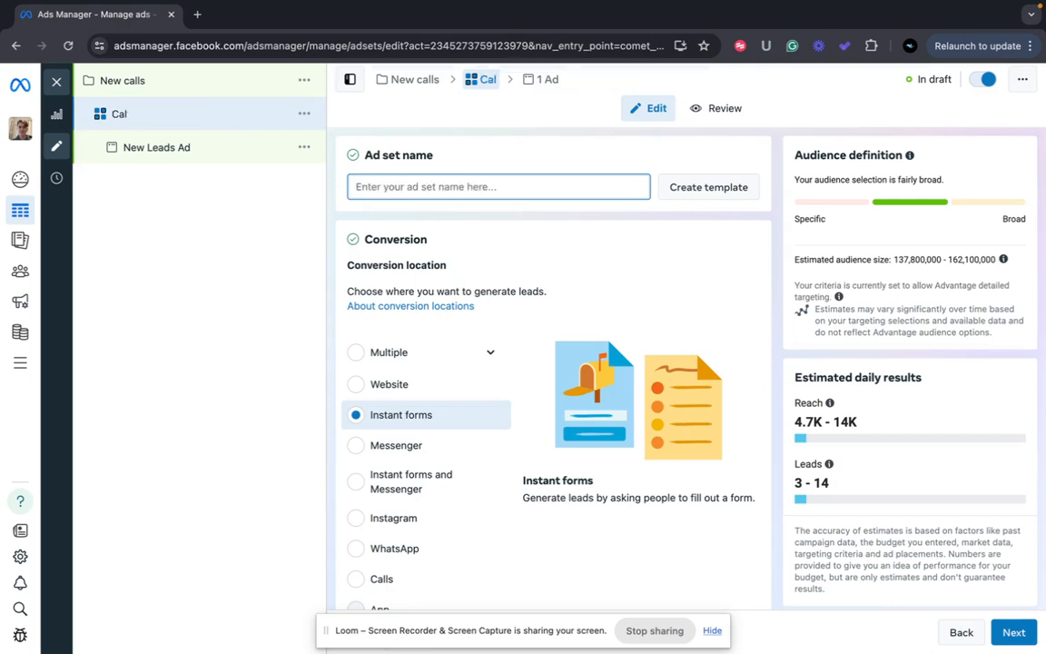
text(New Ca)
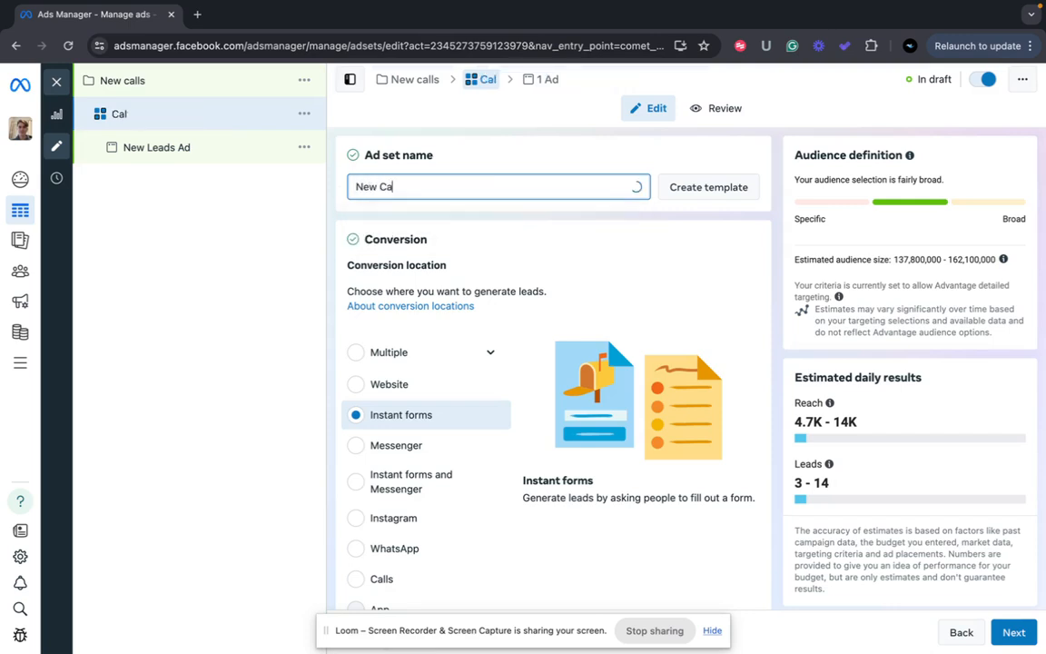
text(ll Ad Set)
scroll(500, 334, down, 1)
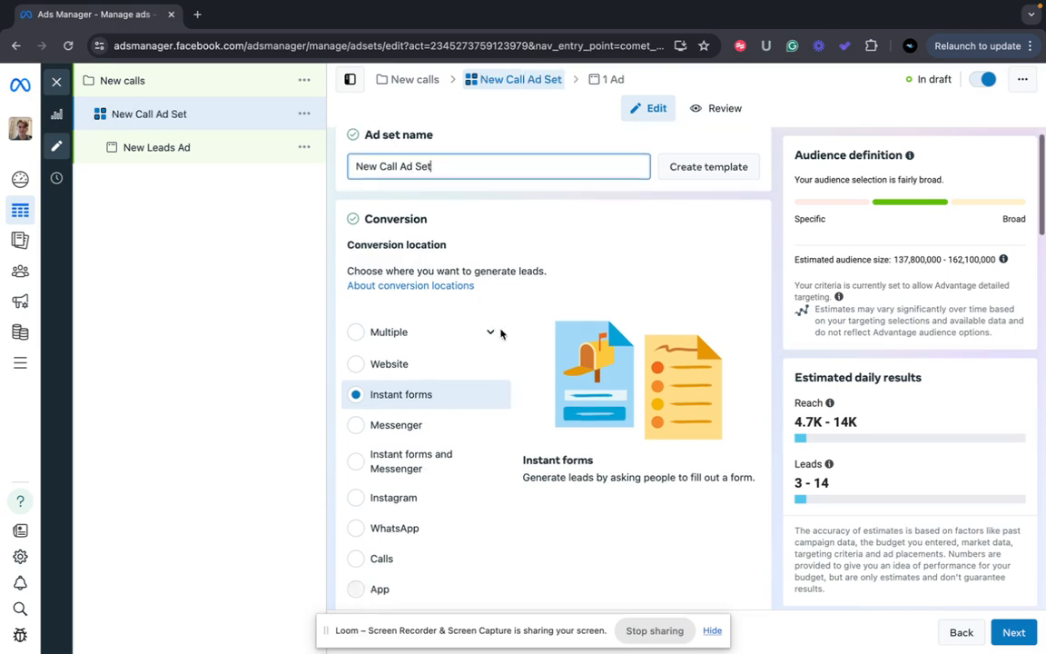
scroll(458, 408, down, 1)
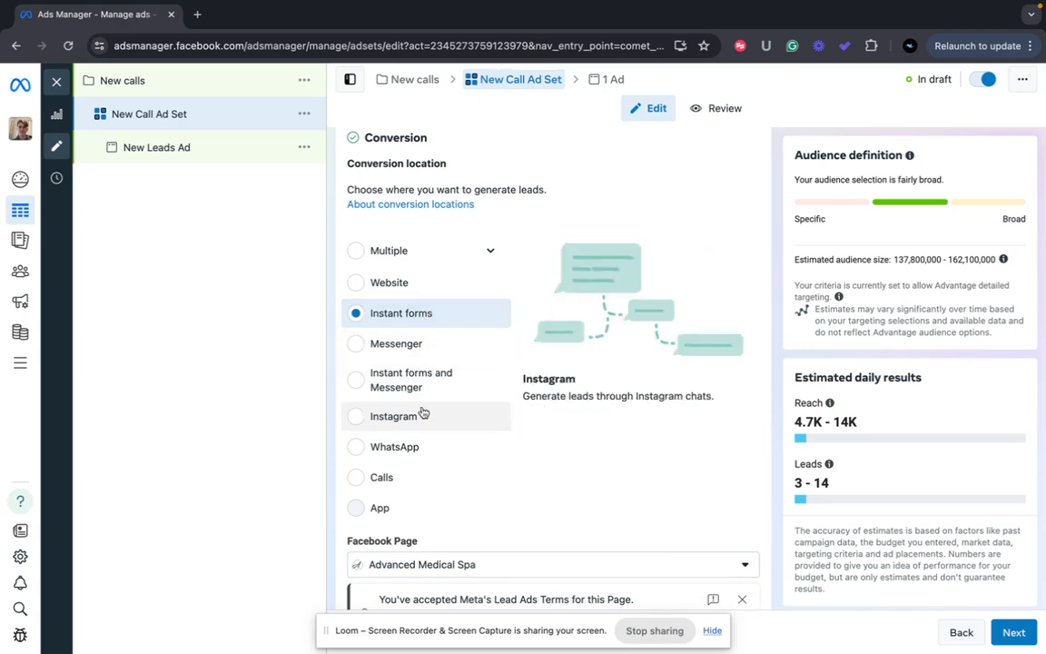
click(379, 477)
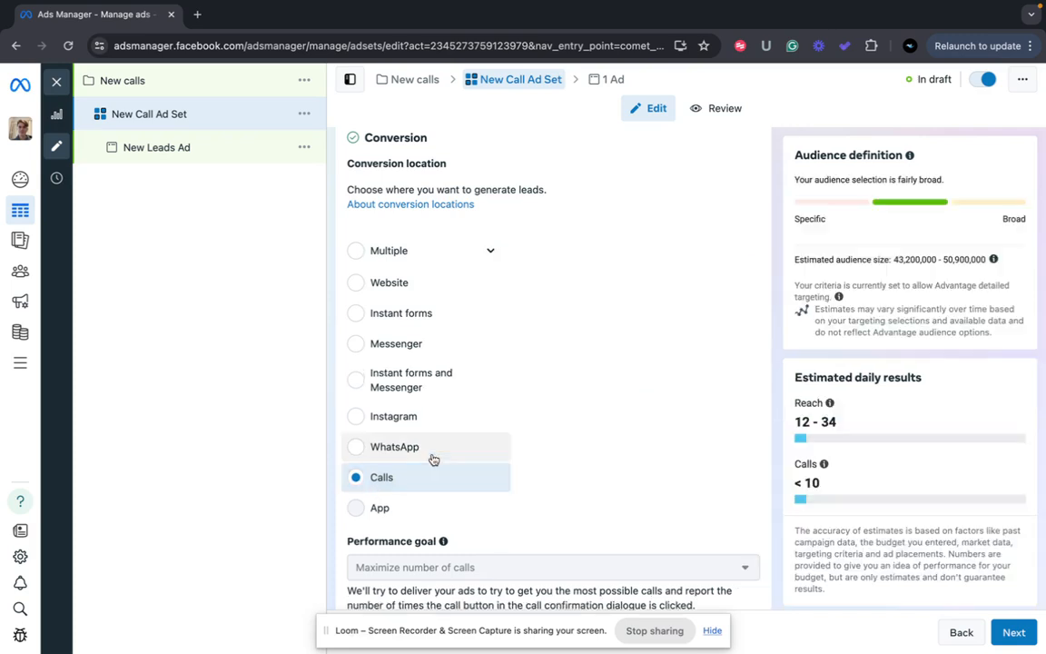
scroll(432, 460, down, 3)
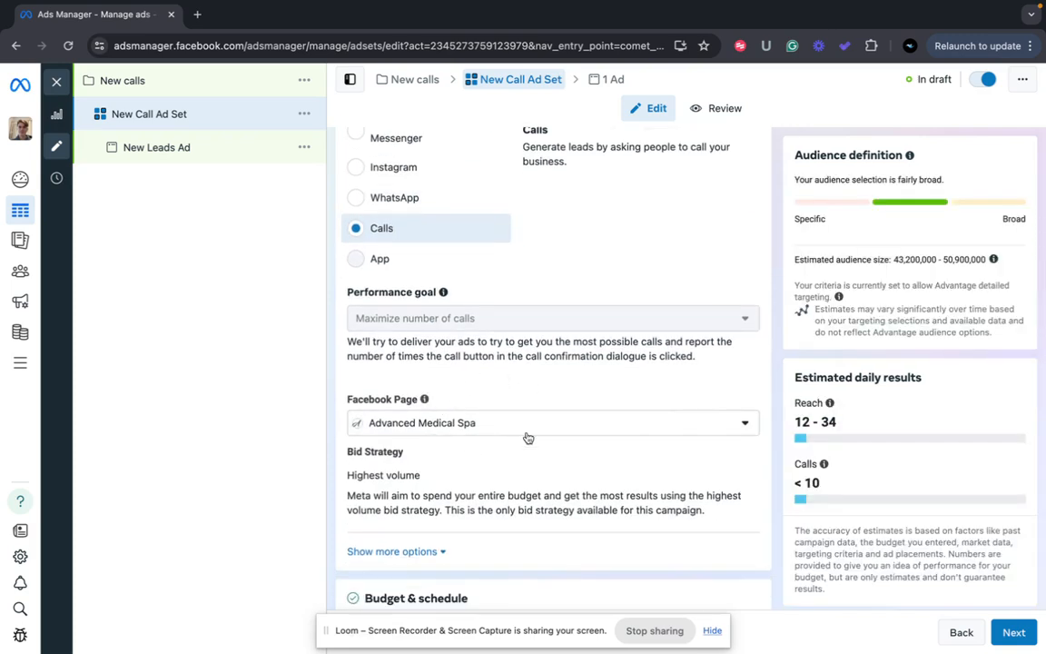
Select Creekside Marketing as the ad set's Facebook Page
click(746, 427)
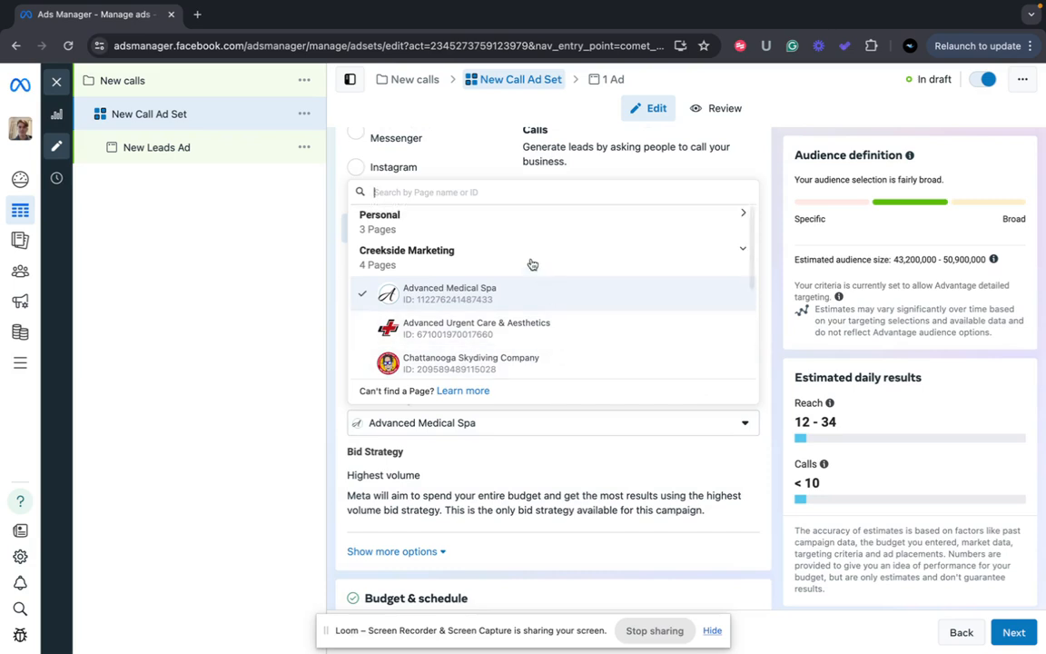
click(732, 216)
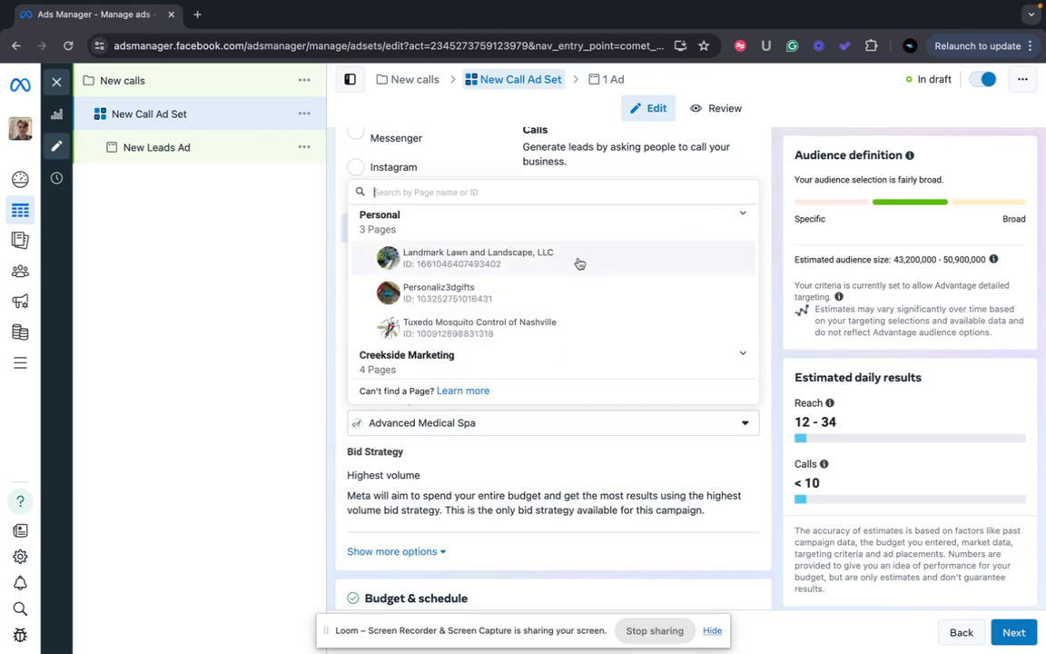
scroll(579, 262, down, 1)
click(744, 313)
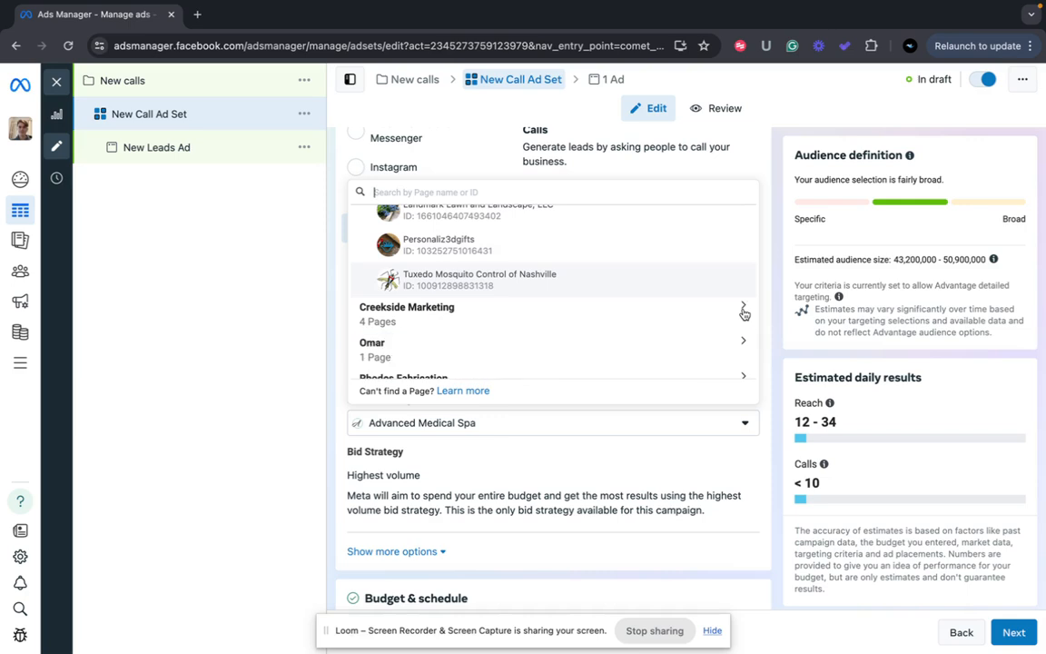
scroll(743, 311, down, 2)
scroll(701, 340, up, 3)
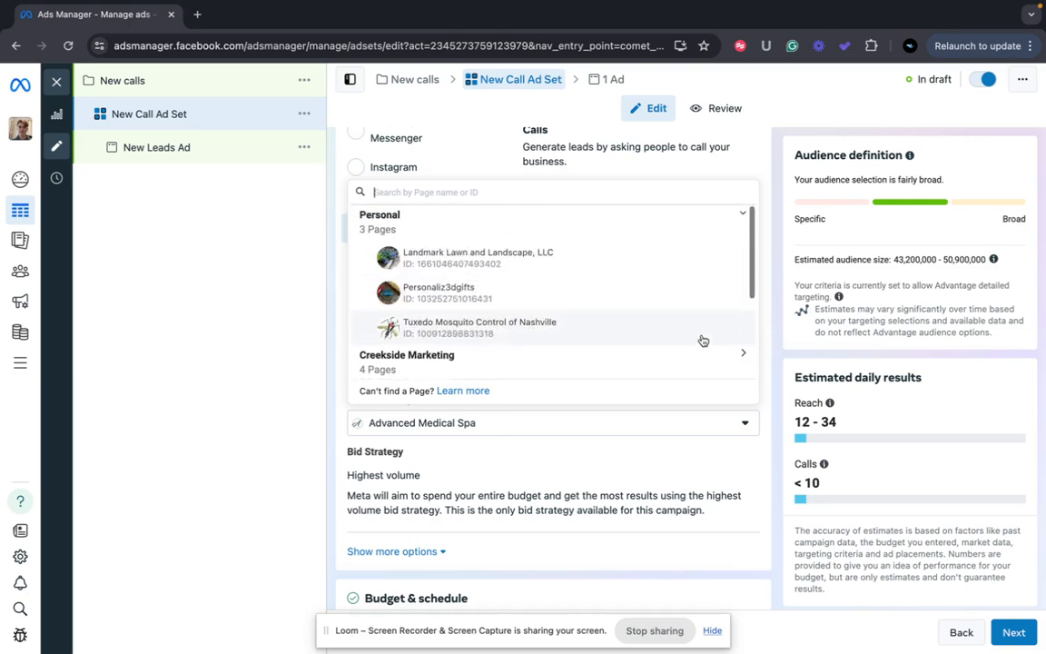
scroll(701, 340, down, 3)
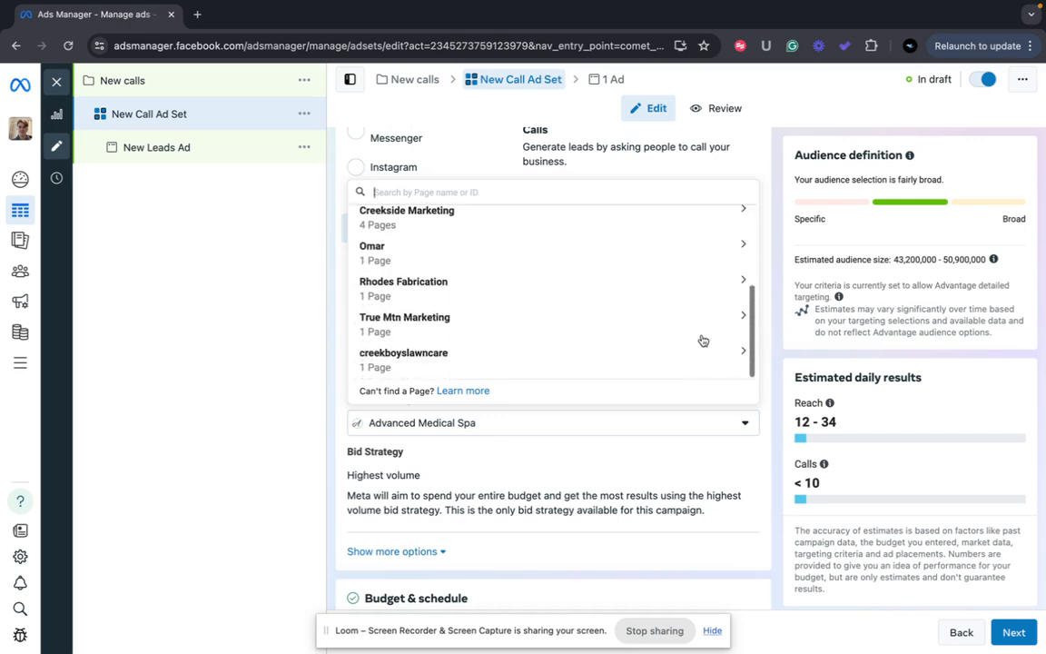
click(743, 208)
scroll(722, 300, down, 3)
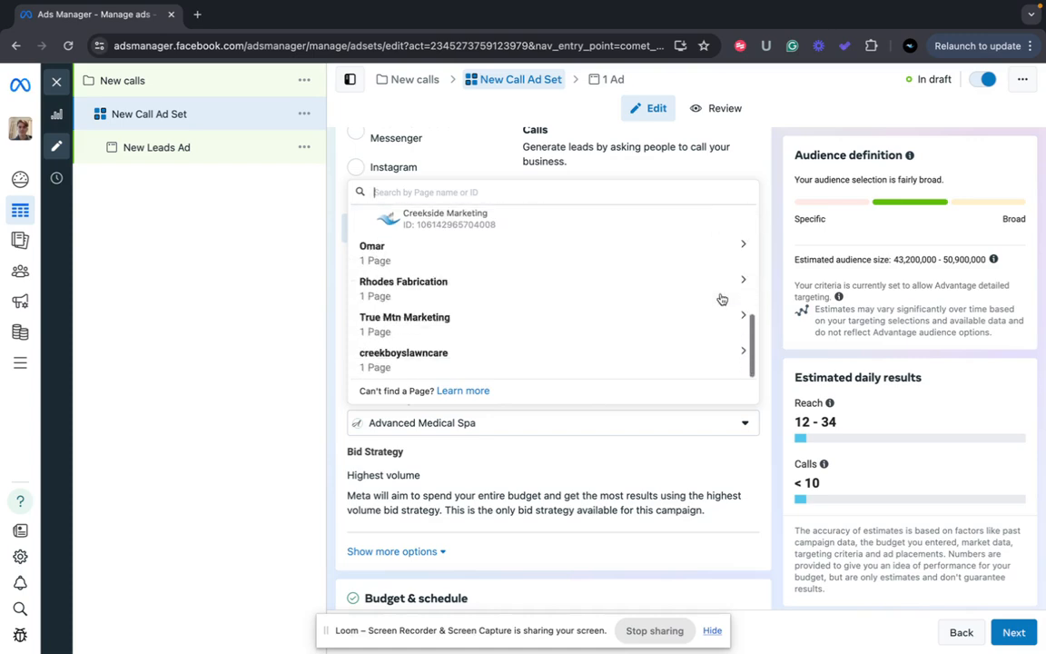
click(633, 219)
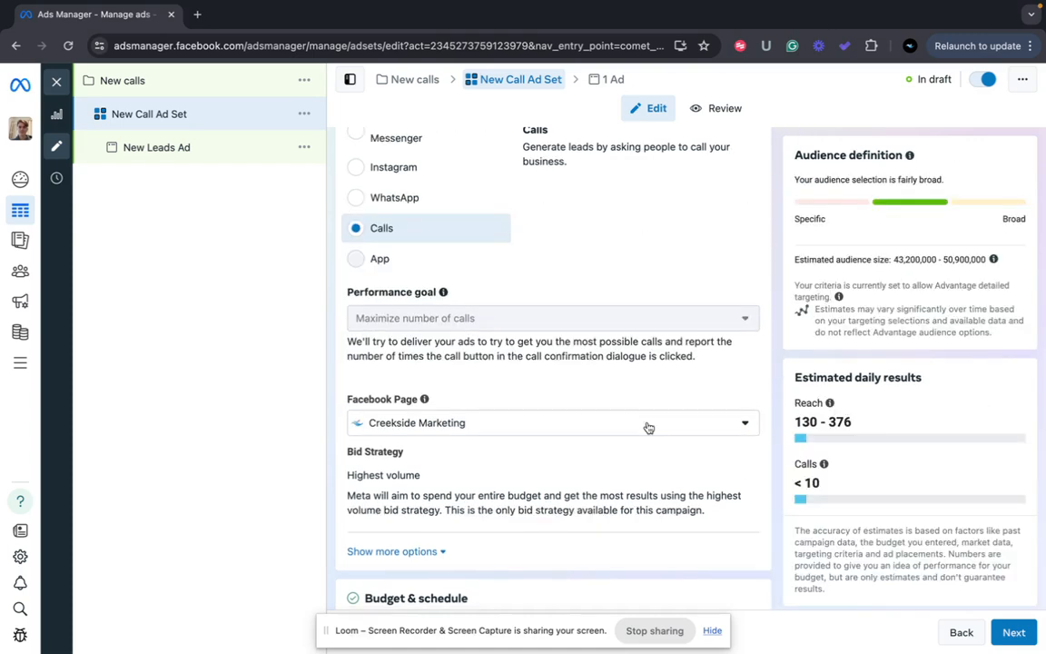
Open the Locations targeting under Audience controls, currently including United States
scroll(649, 427, down, 5)
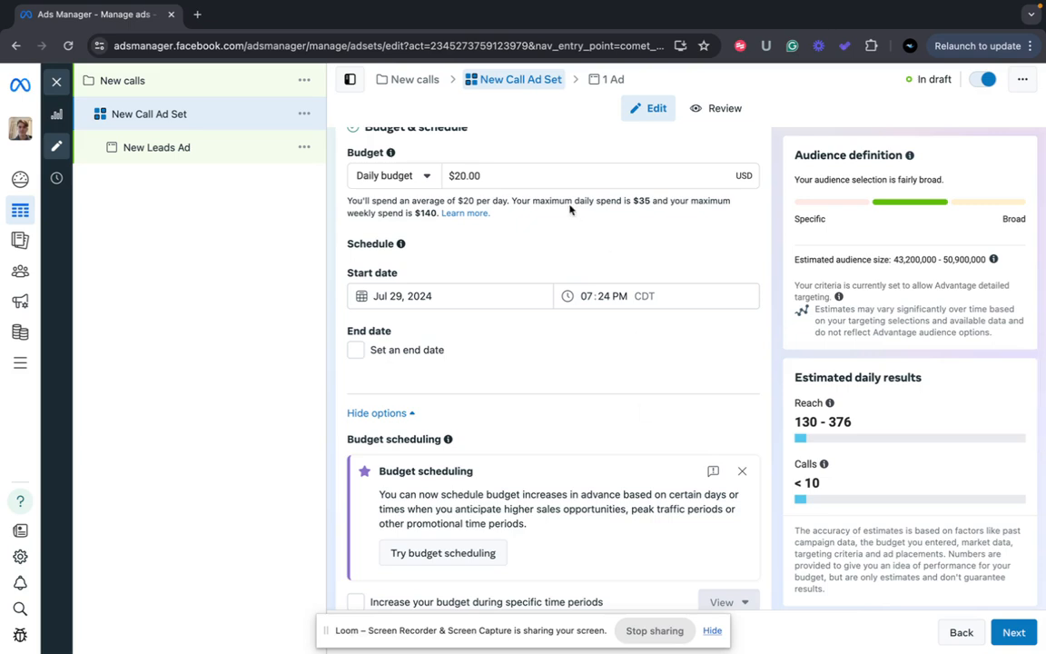
click(523, 175)
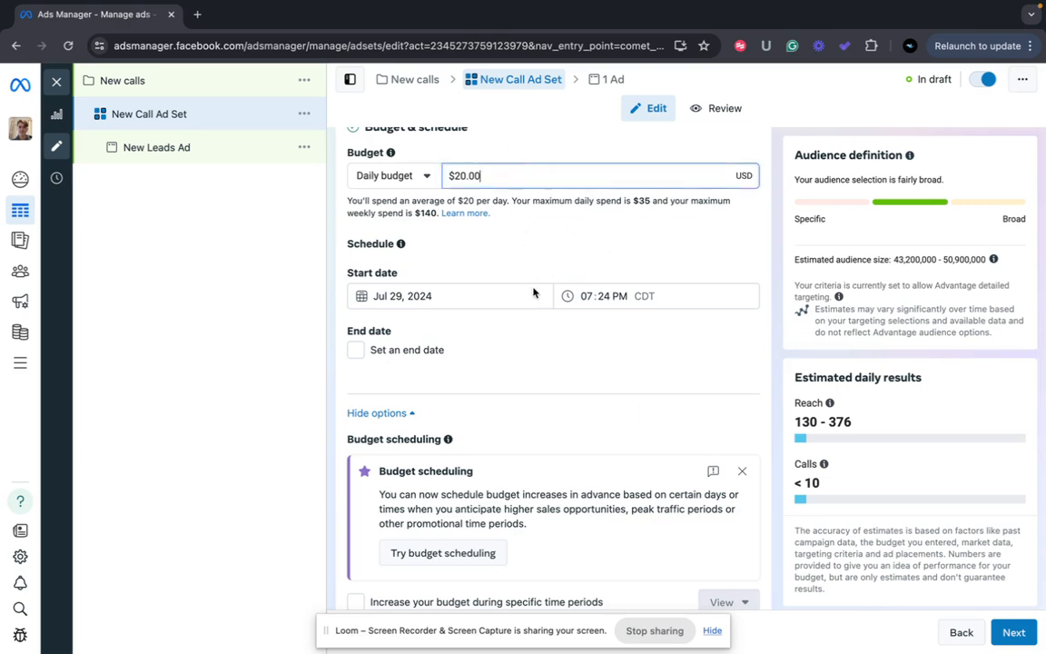
scroll(533, 292, down, 1)
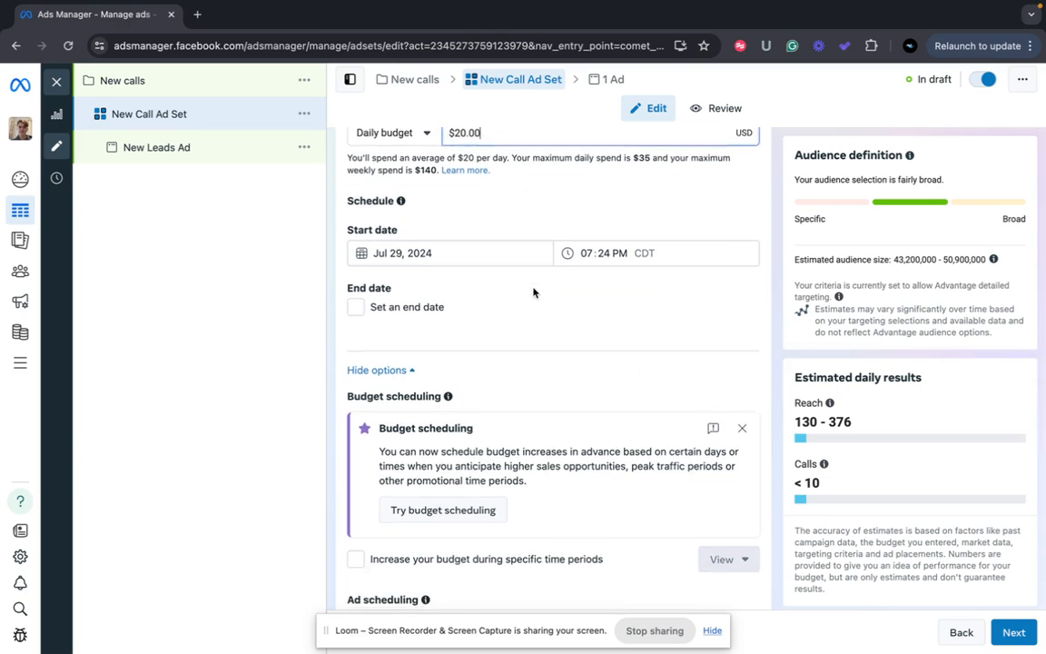
scroll(533, 293, down, 1)
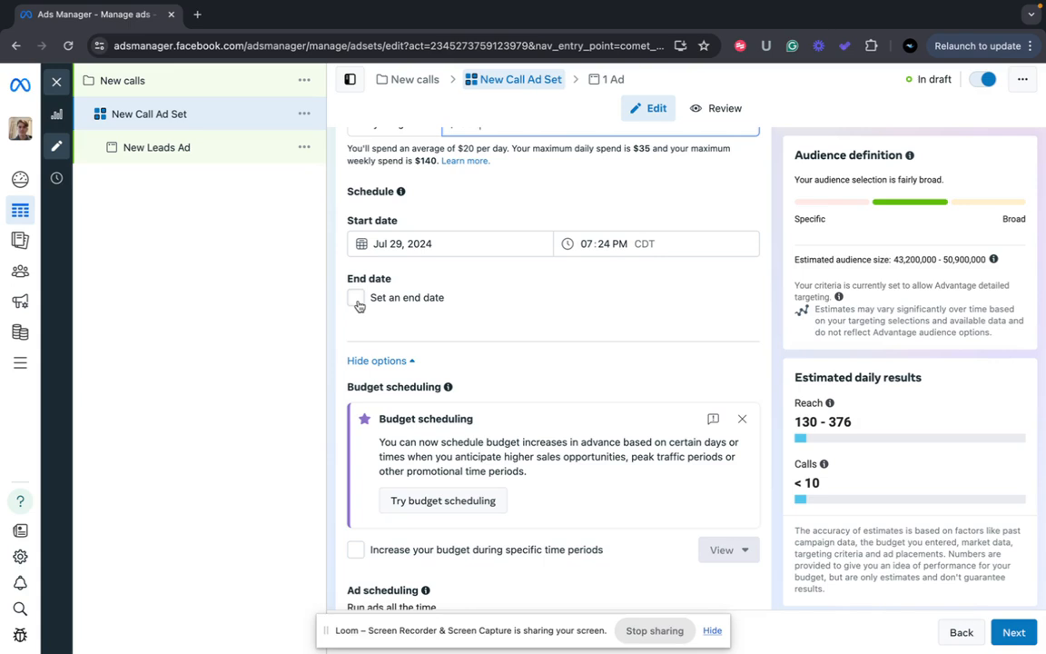
scroll(359, 306, down, 3)
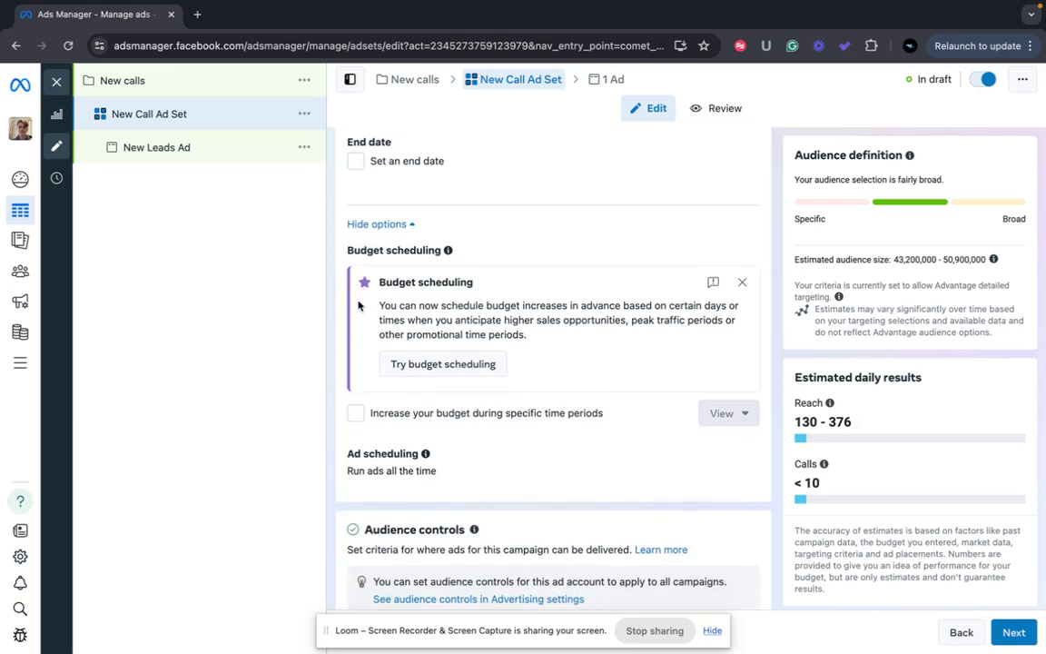
scroll(359, 306, down, 1)
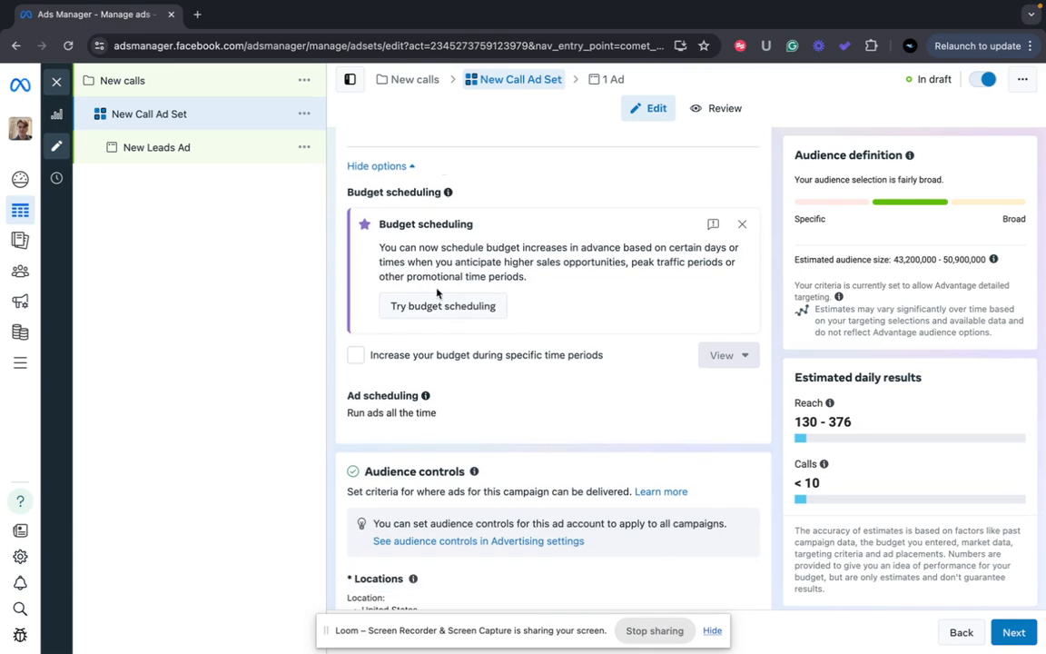
scroll(426, 273, down, 4)
scroll(436, 288, down, 1)
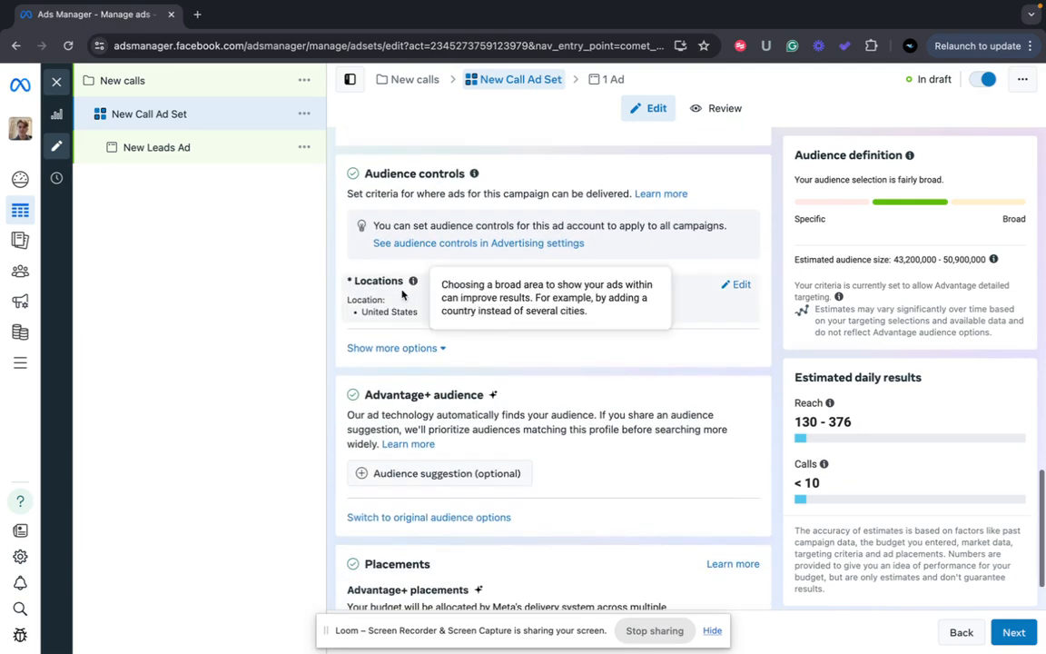
click(741, 286)
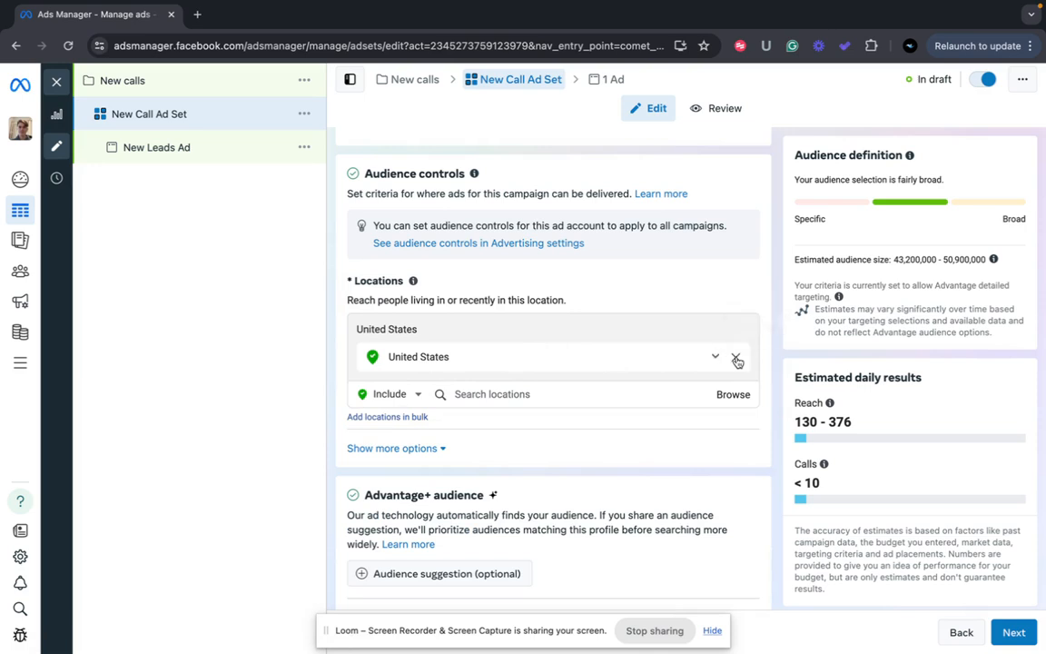
Remove United States, try a dropped-pin location in Guatemala, then remove it
click(736, 359)
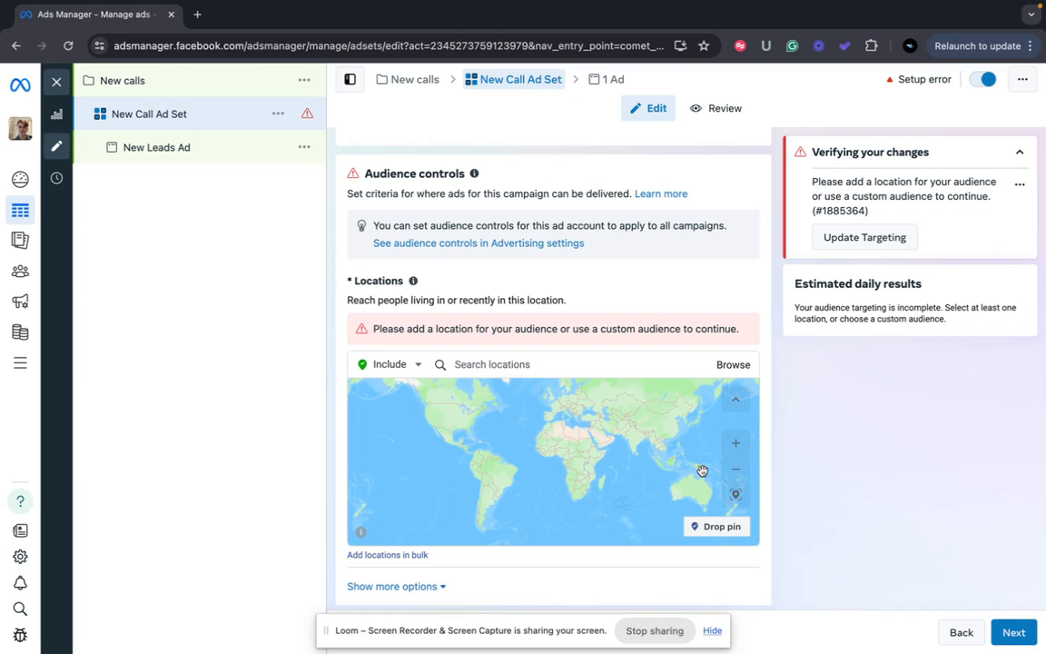
click(717, 526)
click(455, 443)
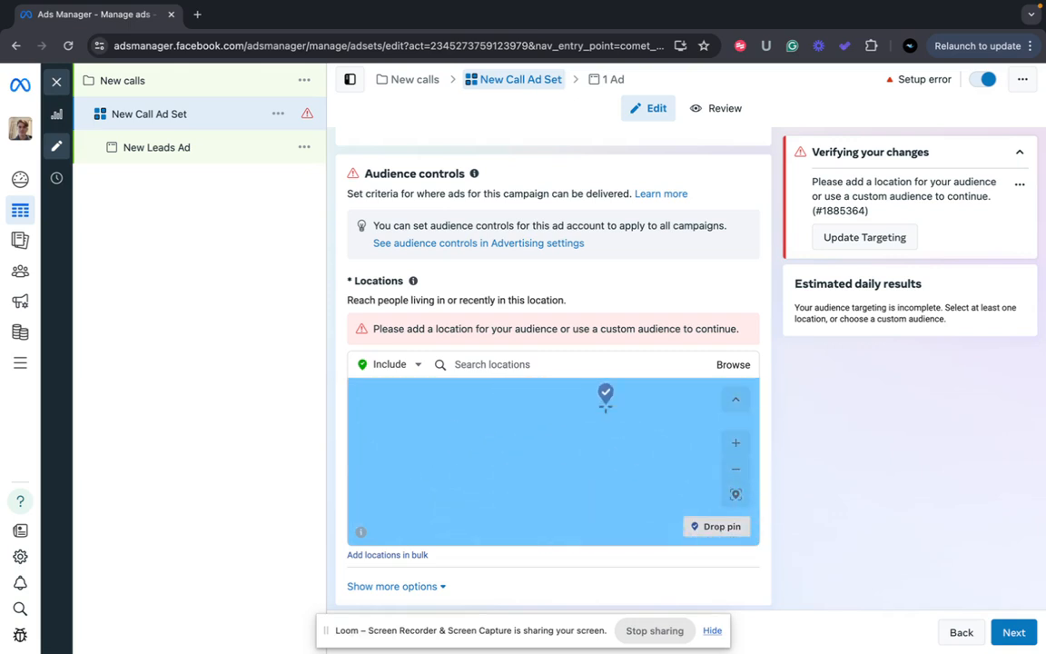
click(738, 469)
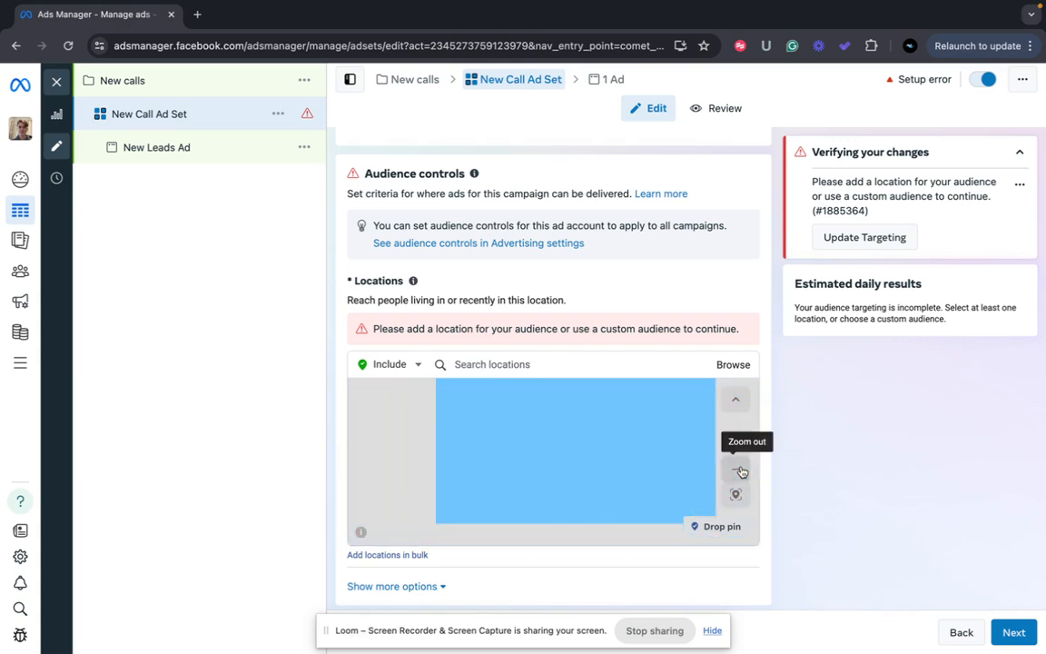
click(742, 471)
click(741, 471)
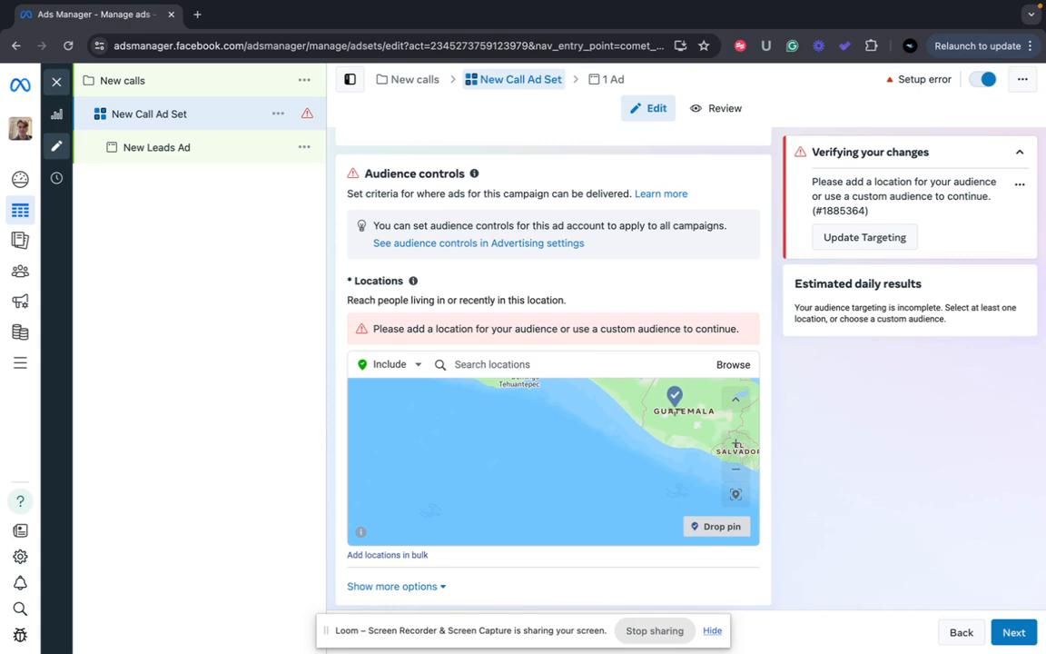
click(676, 408)
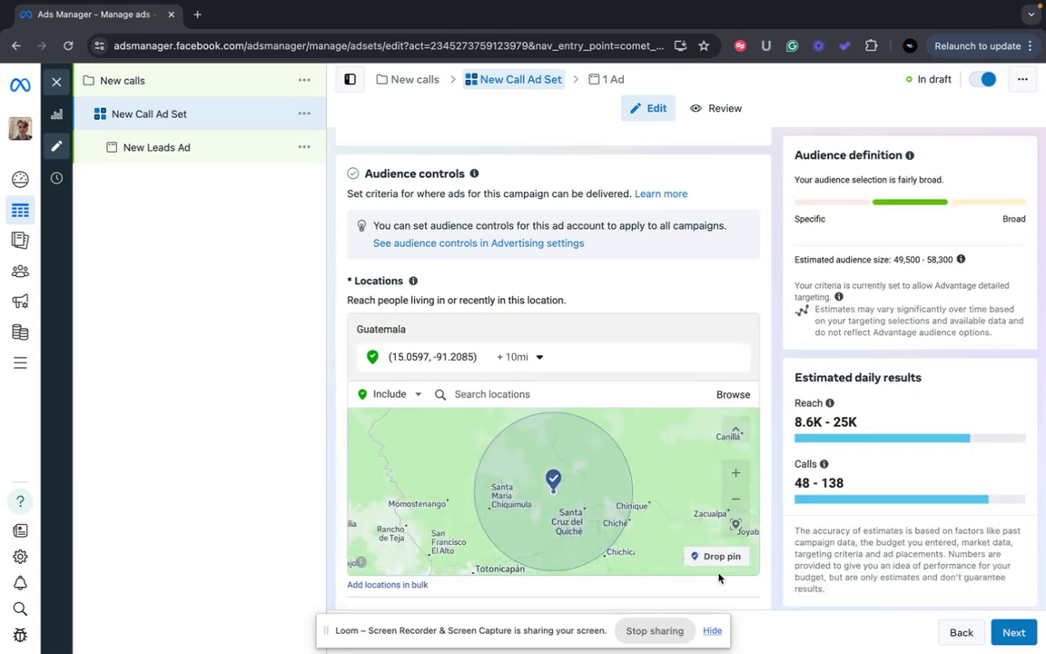
click(736, 357)
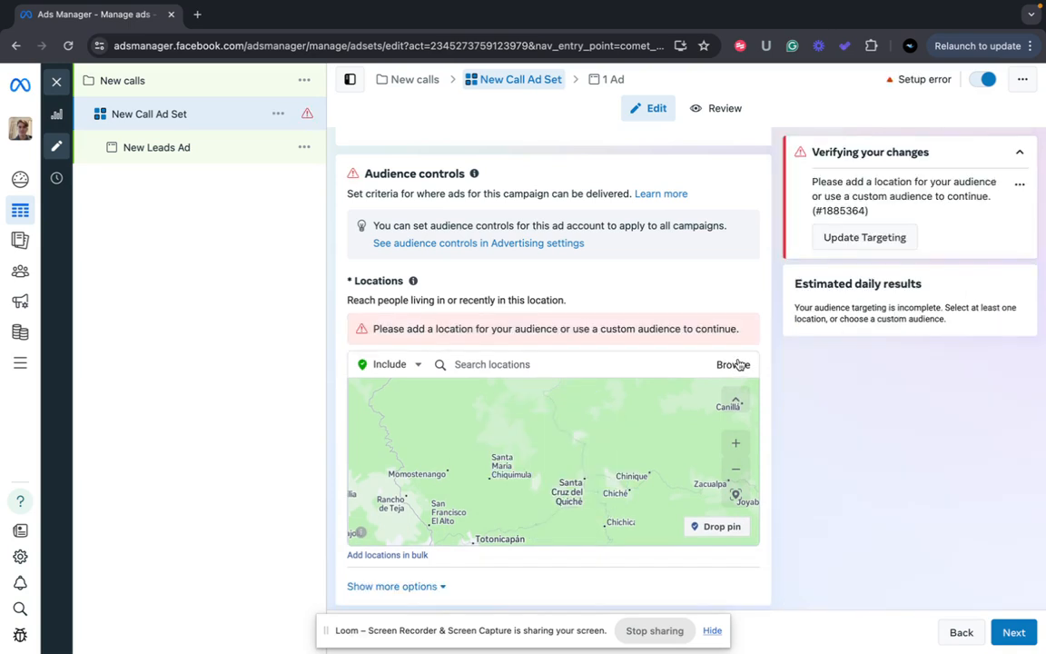
Search 'united' and re-add United States as the included country
click(560, 362)
text(uni)
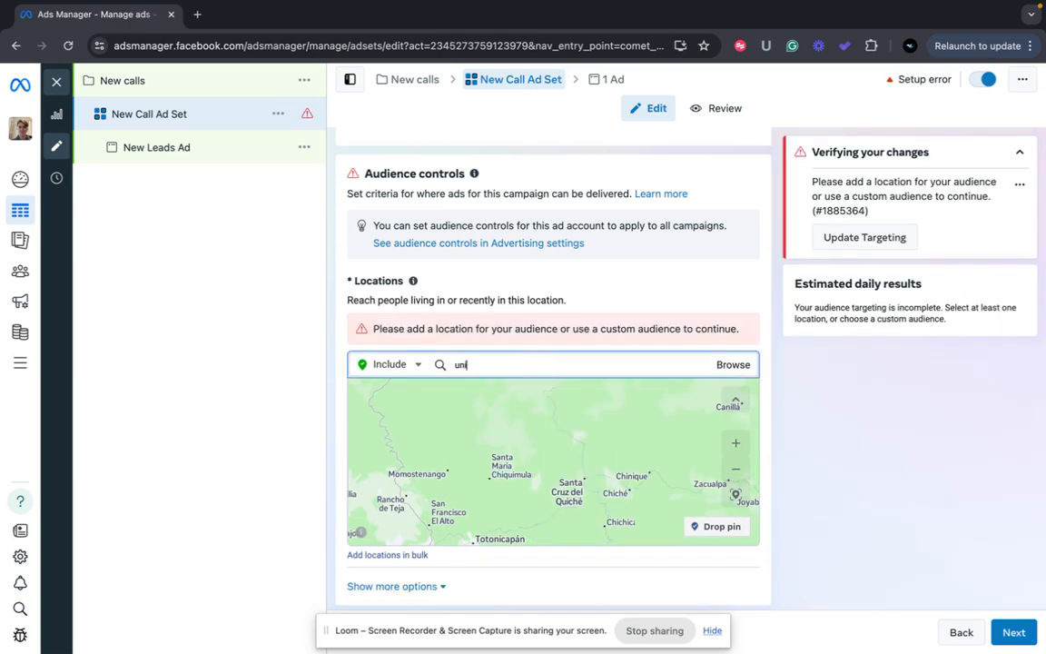
text(ted states)
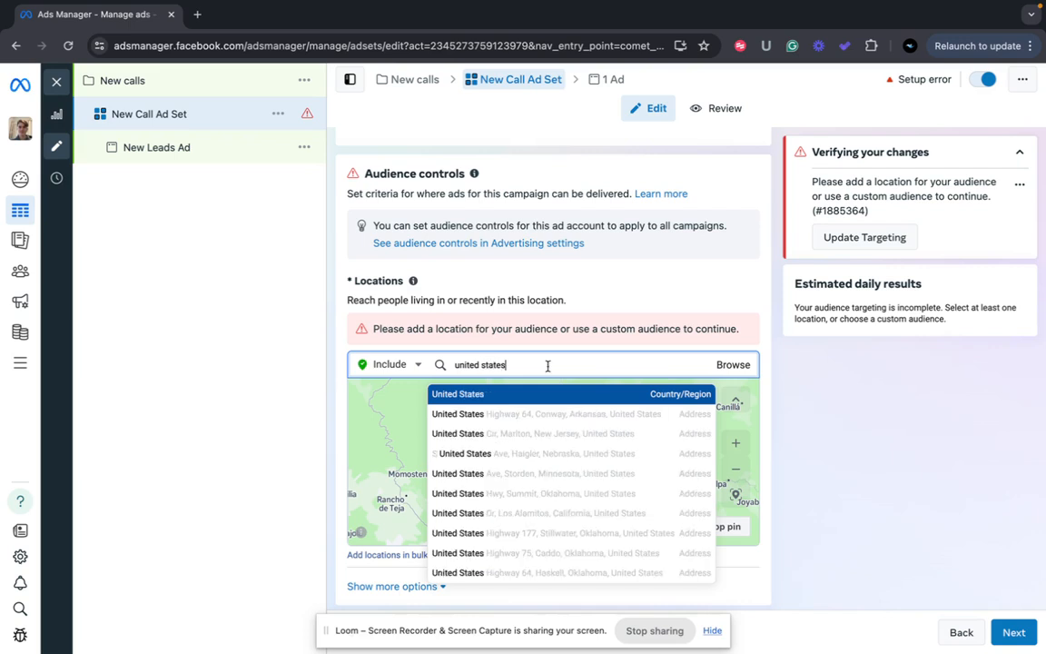
click(532, 396)
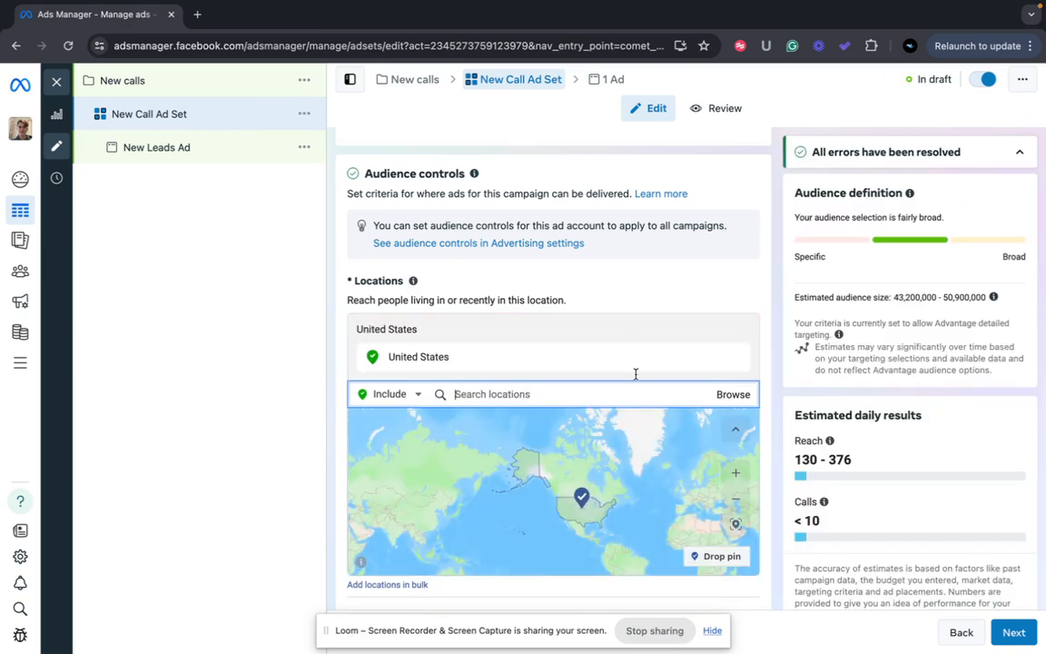
Switch to Manual placements with both Facebook and Instagram platforms checked
scroll(648, 340, down, 4)
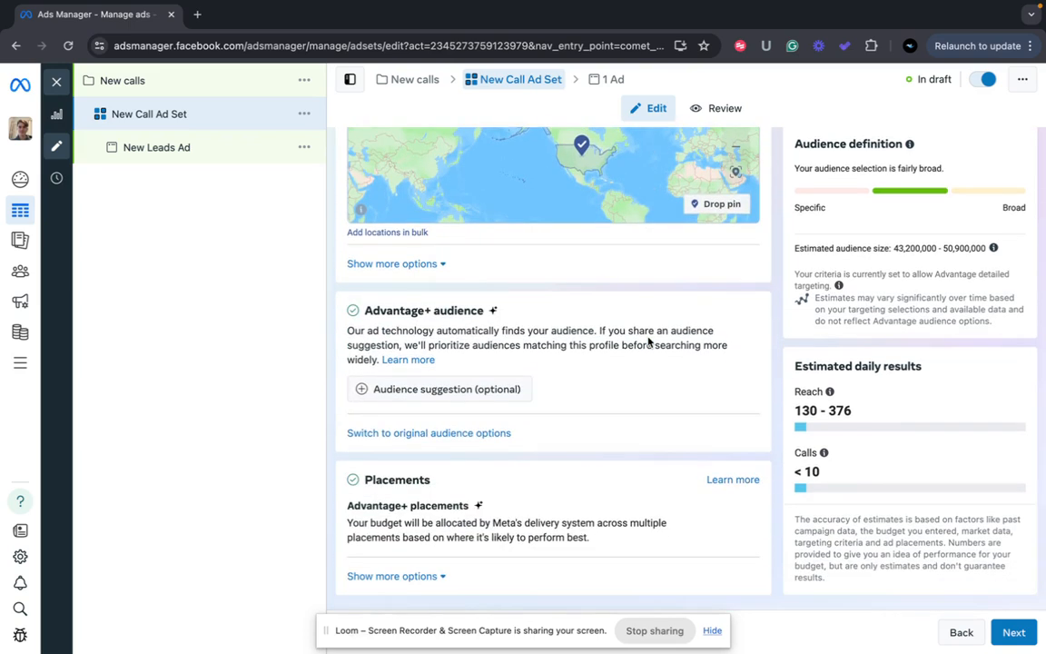
mouse_move(530, 508)
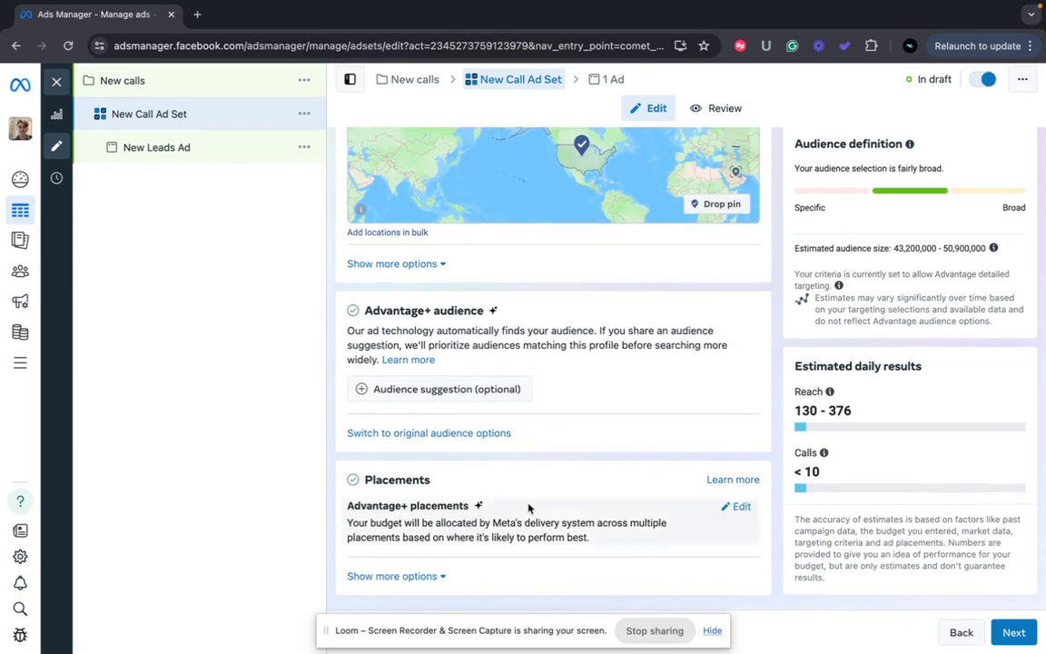
click(740, 506)
scroll(556, 501, down, 1)
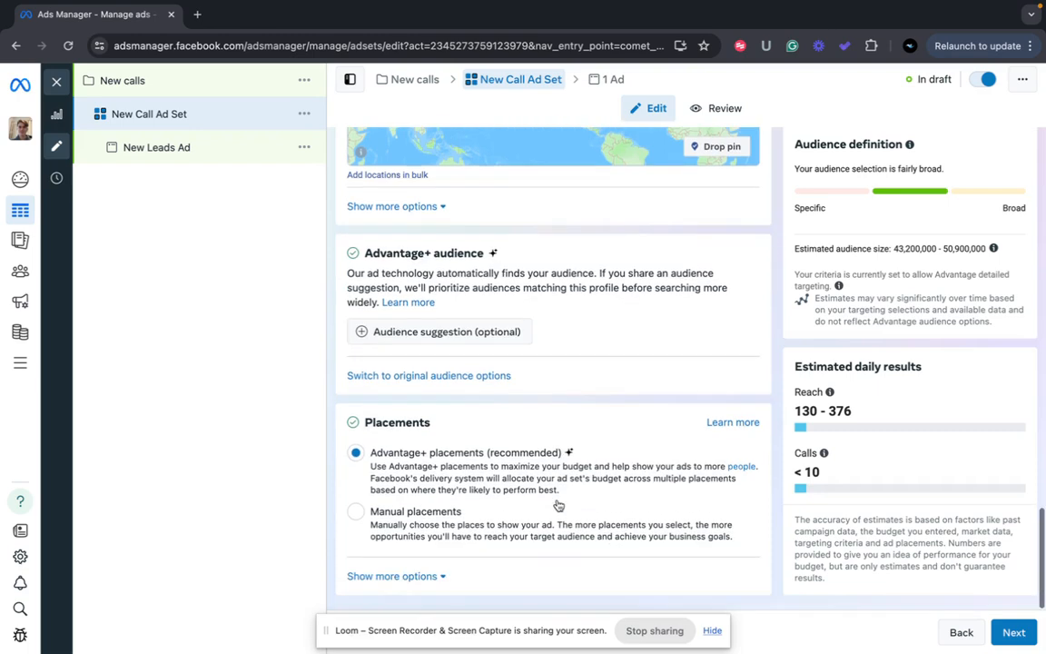
click(355, 512)
scroll(420, 507, down, 4)
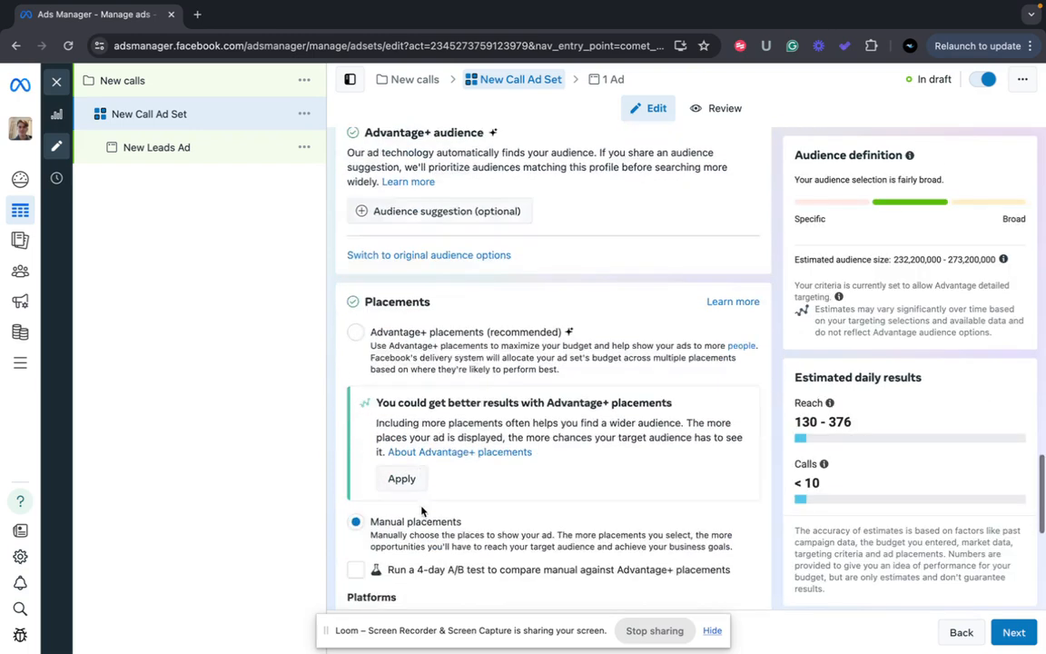
scroll(420, 507, down, 1)
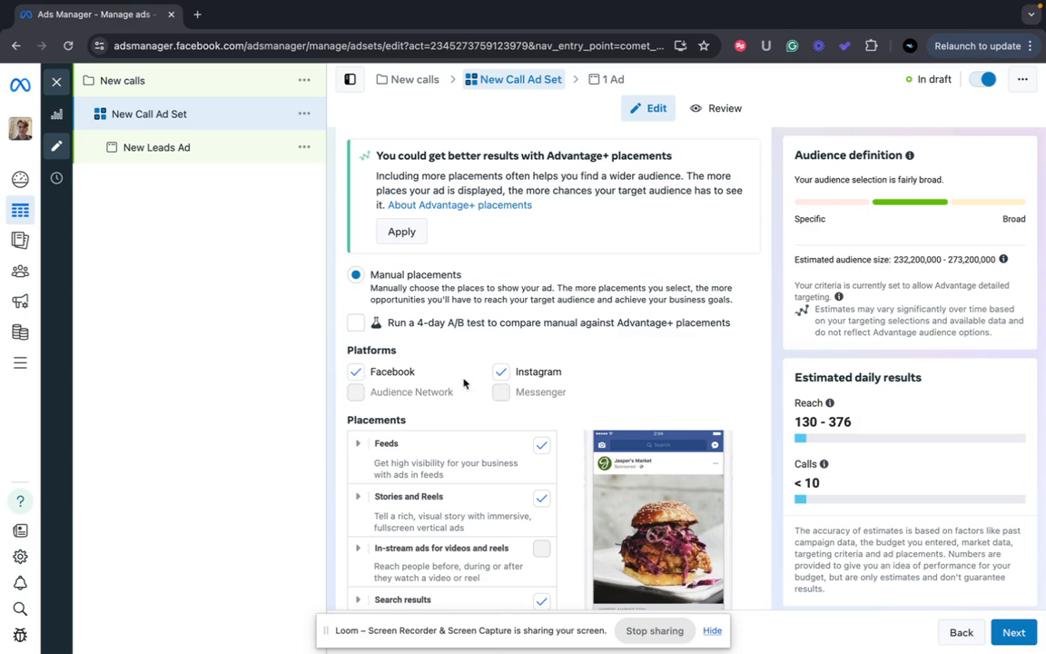
click(503, 373)
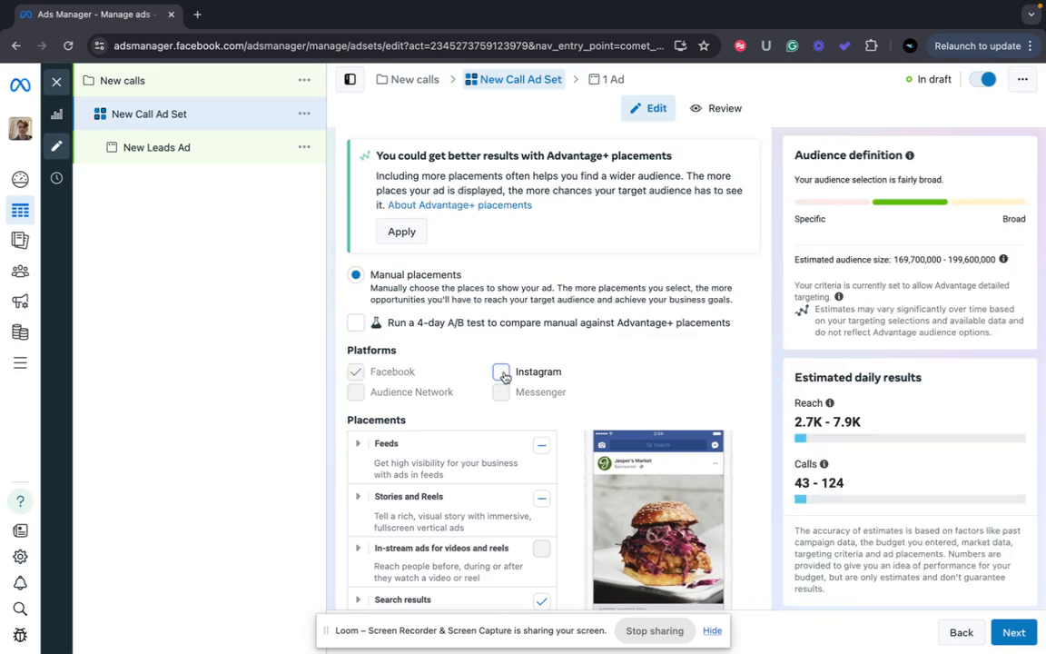
click(502, 373)
scroll(504, 374, down, 3)
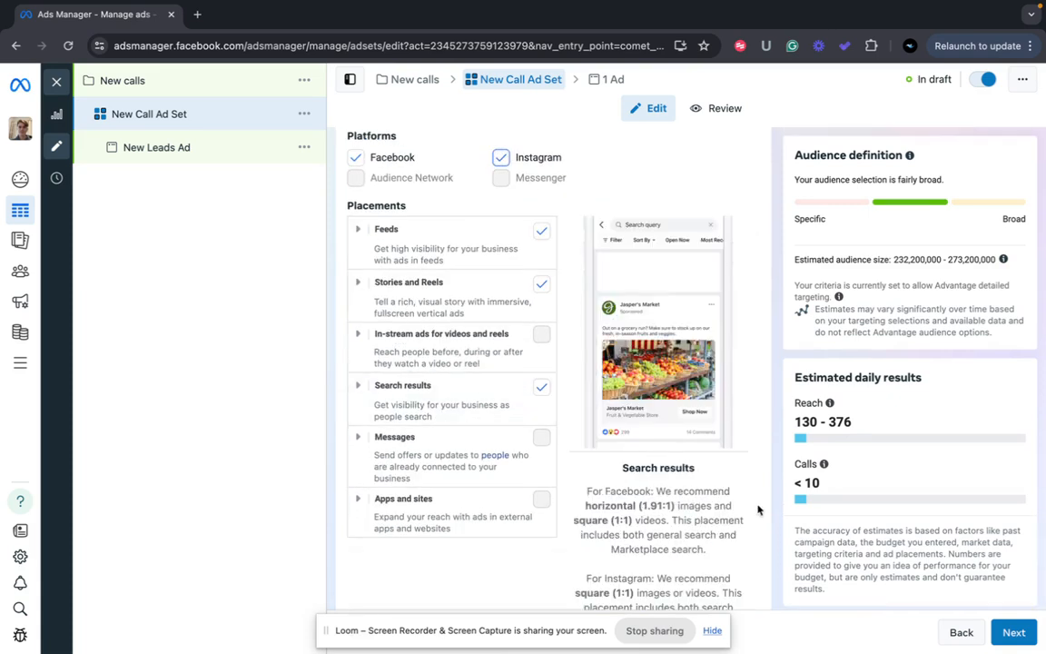
Continue to the ad level and change the ad name to 'New Call Ad'
click(1013, 633)
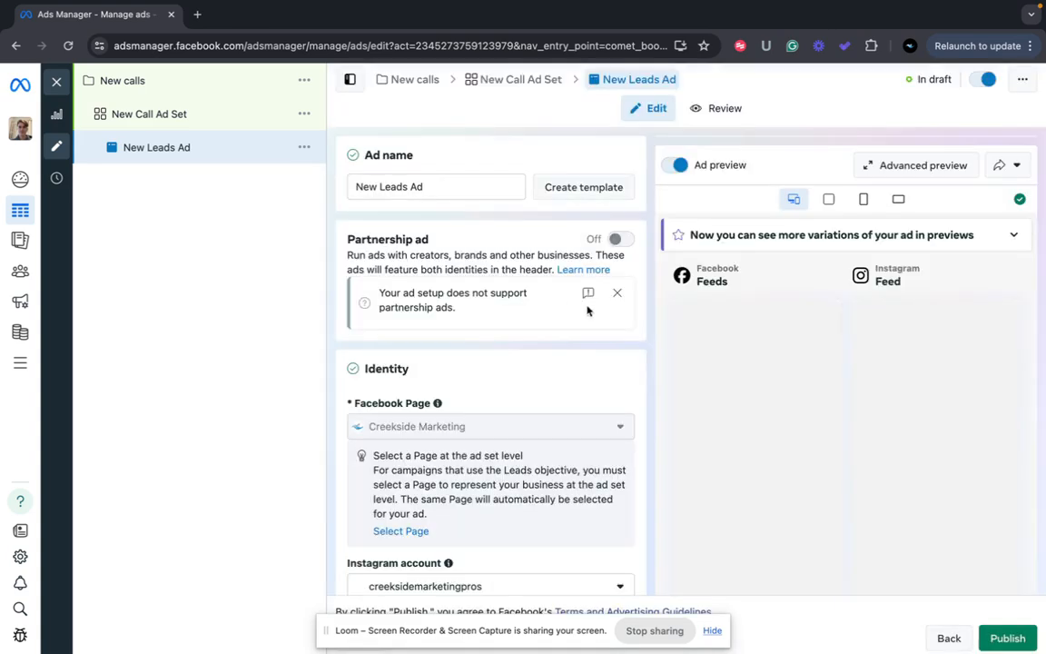
drag(418, 187, 331, 187)
text(New Ca)
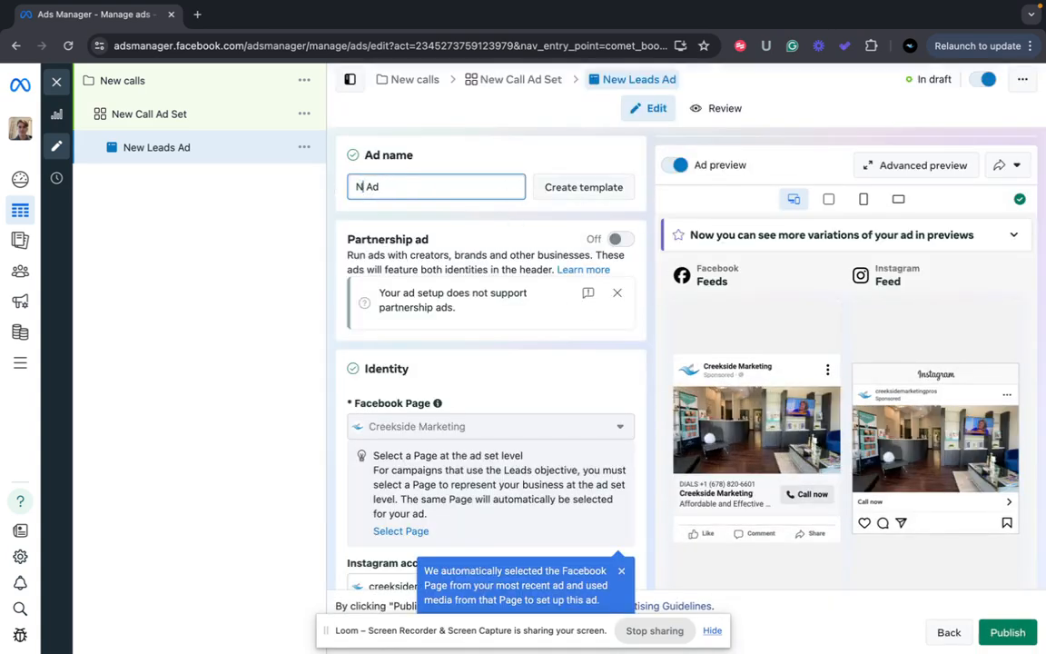
text(ll)
scroll(445, 381, down, 1)
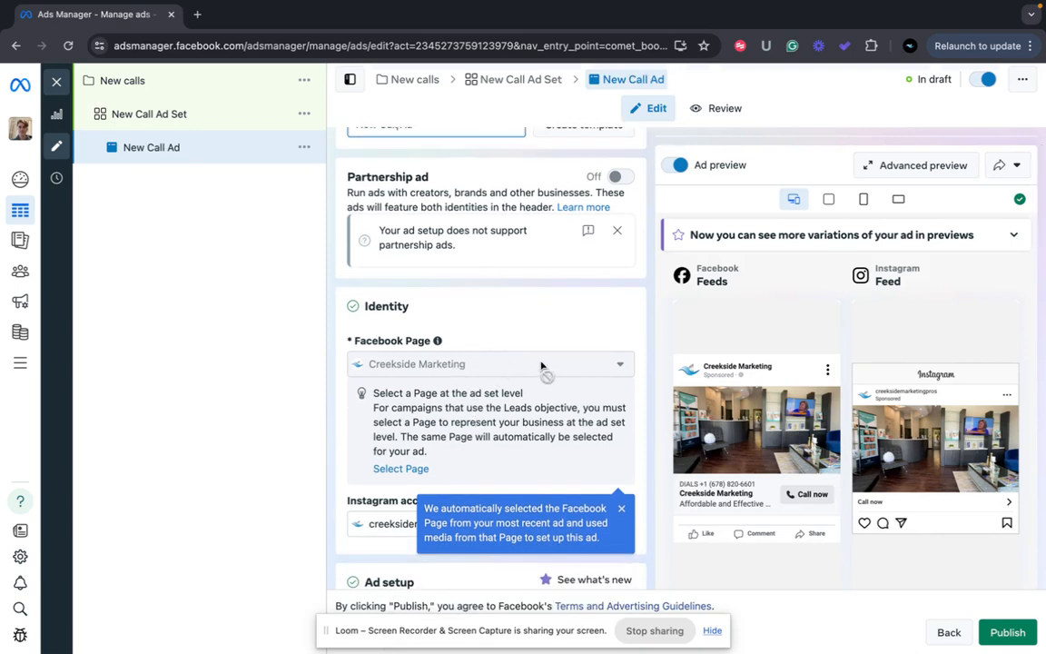
Dismiss the Page selection notice and leave the Instagram account unchanged
click(622, 508)
scroll(561, 515, down, 2)
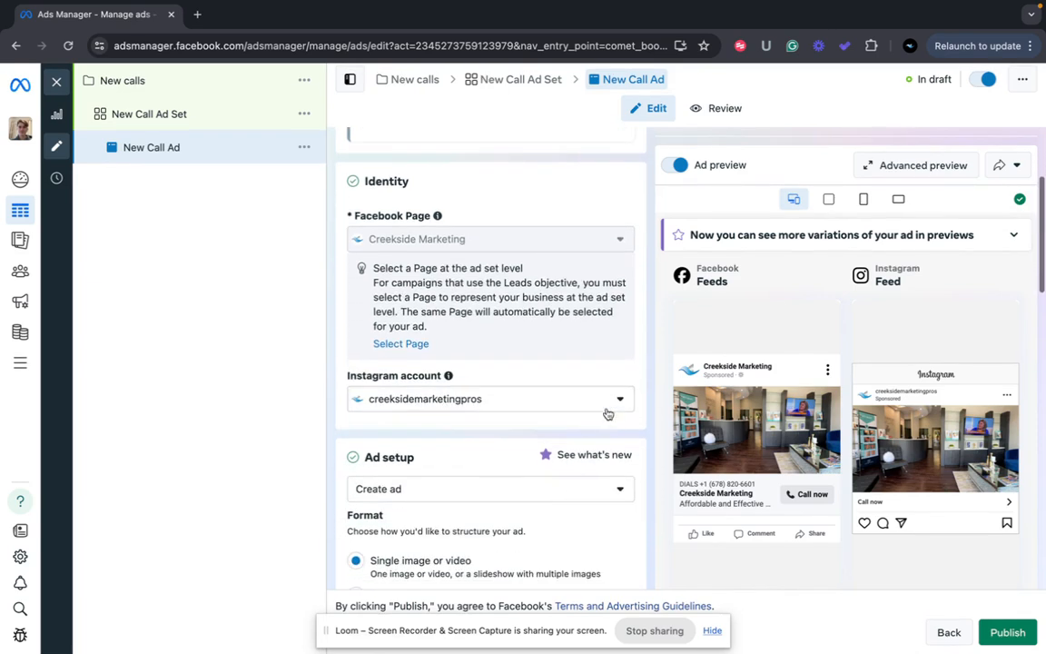
click(617, 397)
click(567, 369)
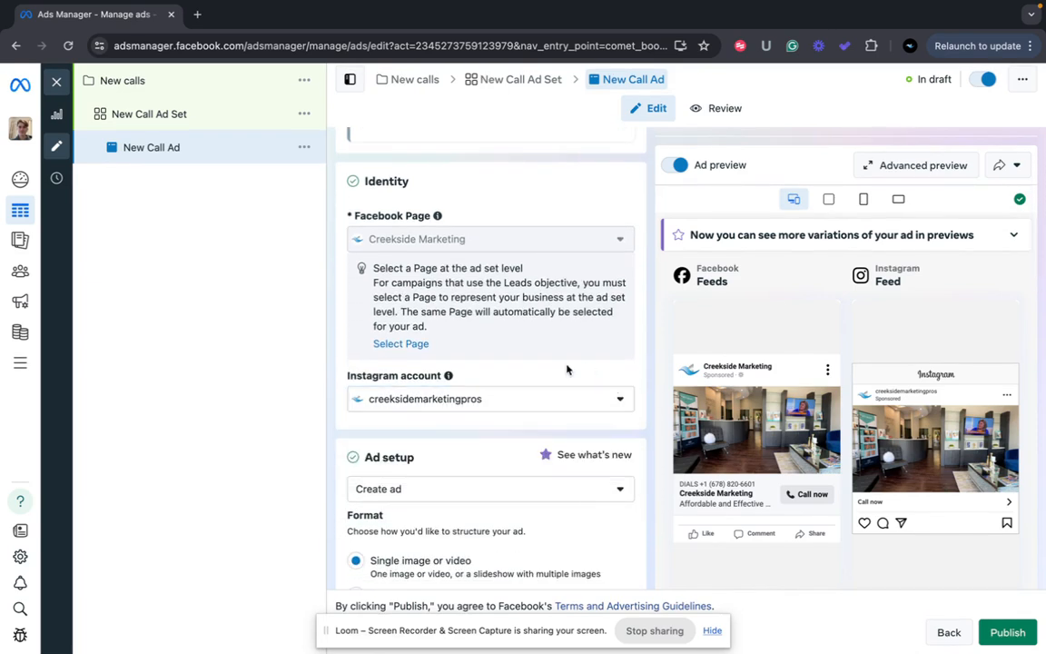
scroll(566, 369, down, 5)
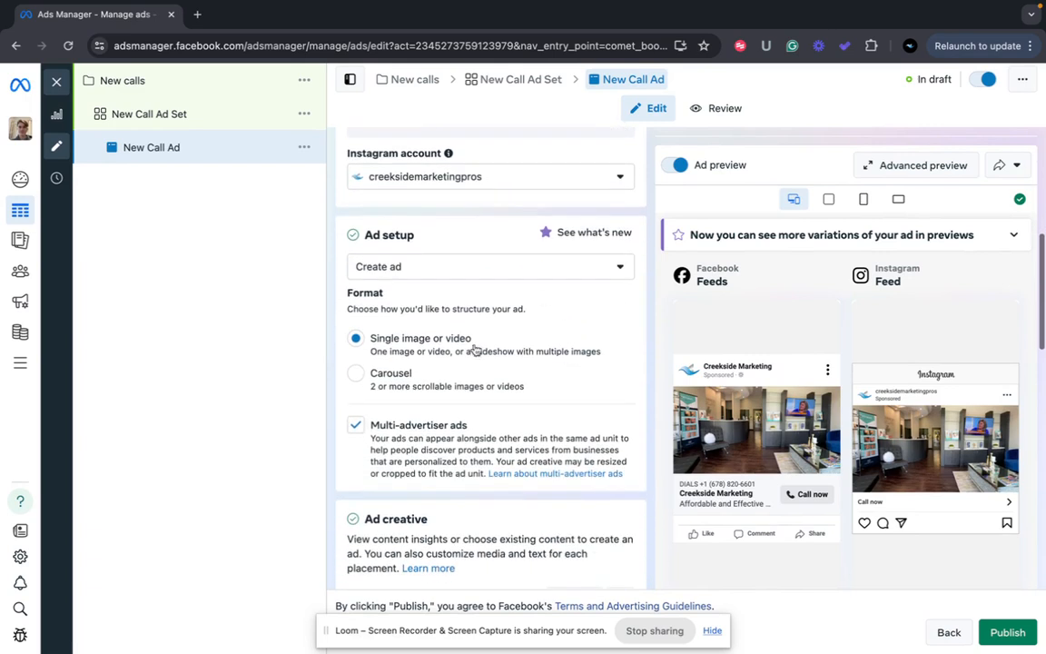
Set the ad format to Carousel
click(357, 375)
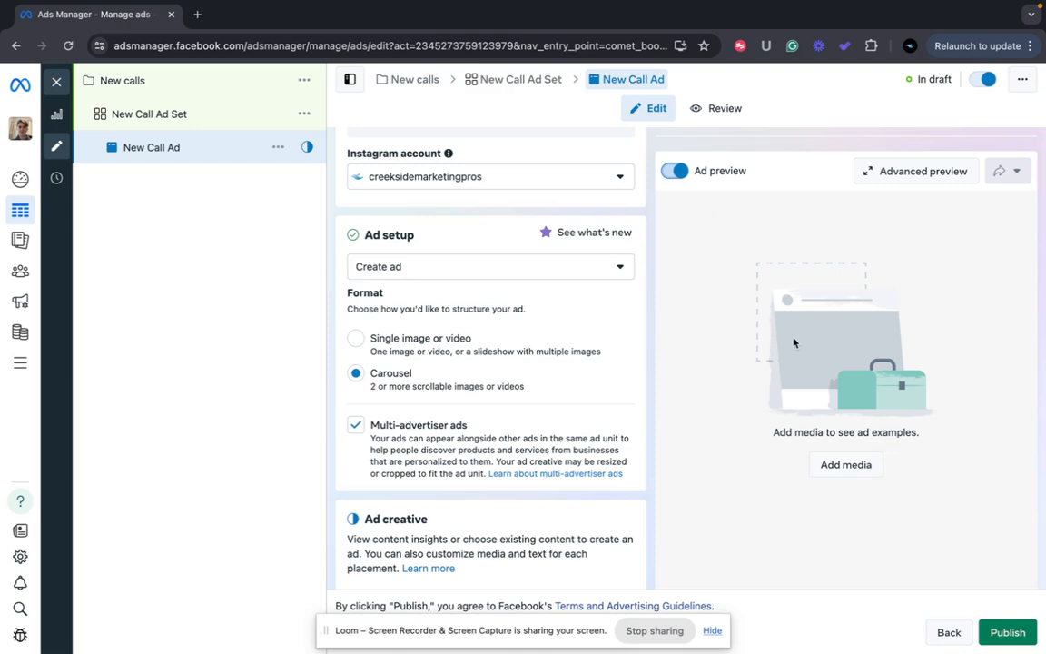
scroll(559, 330, down, 5)
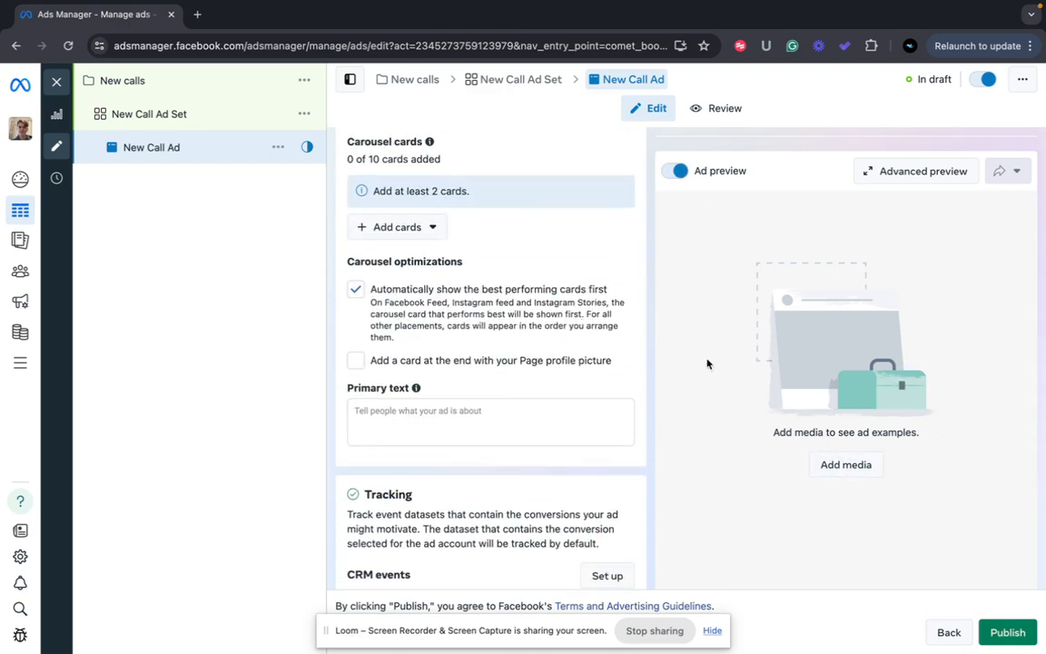
scroll(514, 344, down, 1)
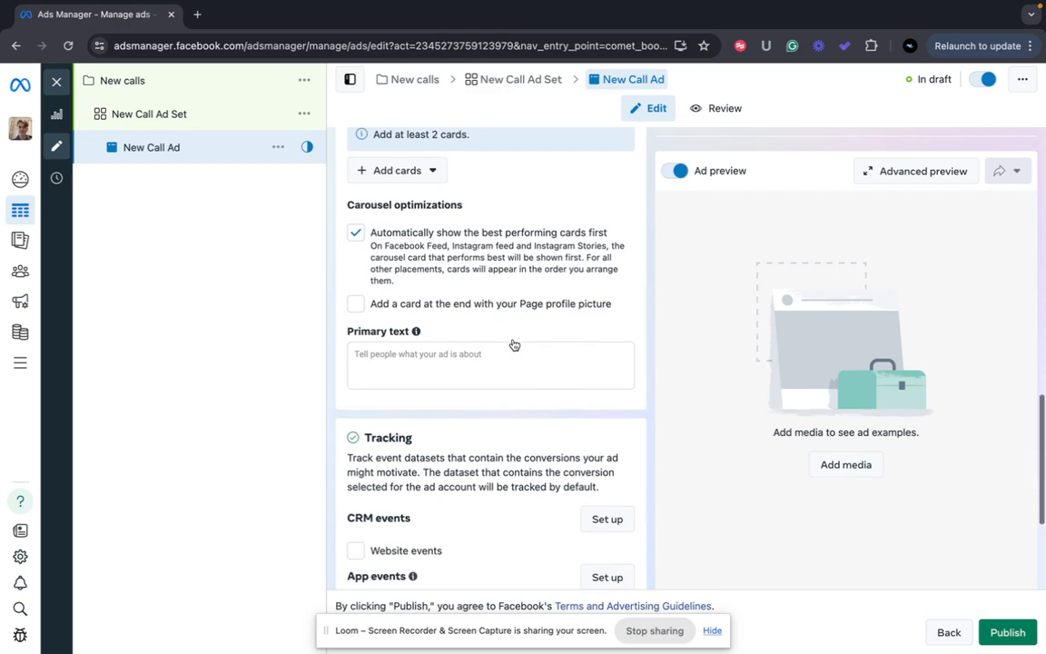
Turn on Website events tracking with the Leads pixel
click(485, 360)
scroll(485, 360, down, 3)
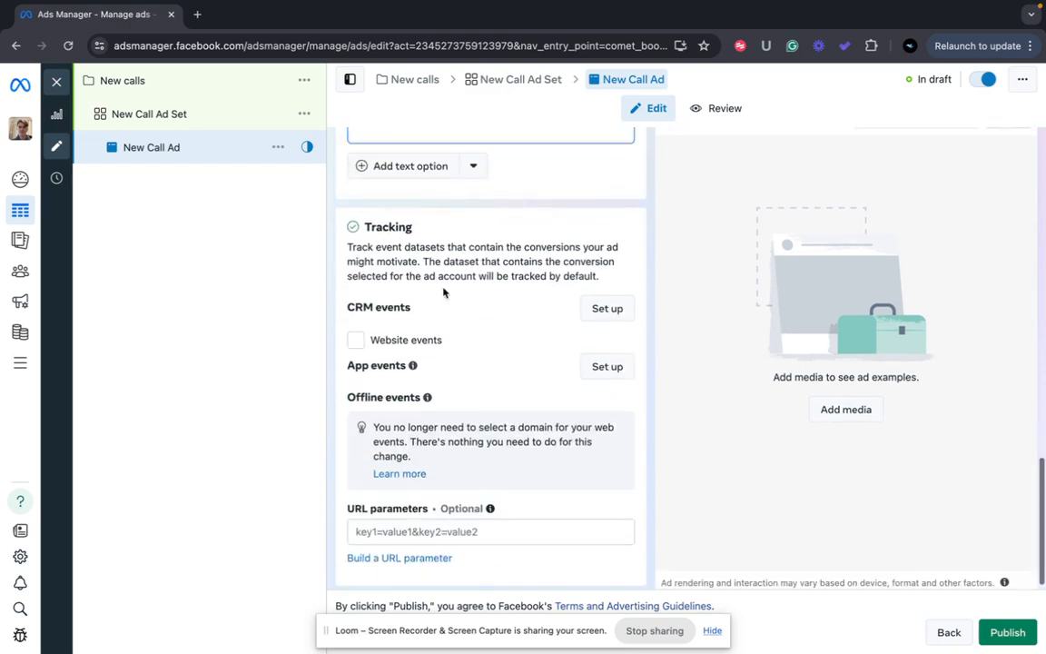
click(355, 340)
scroll(432, 355, down, 3)
scroll(432, 355, up, 8)
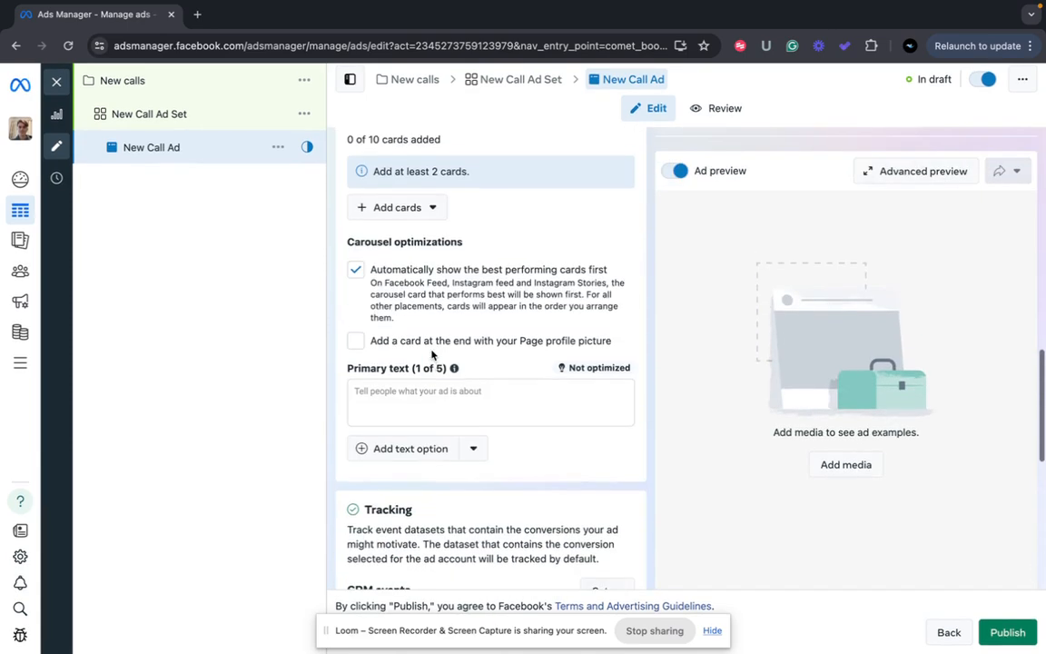
scroll(433, 355, up, 1)
click(400, 398)
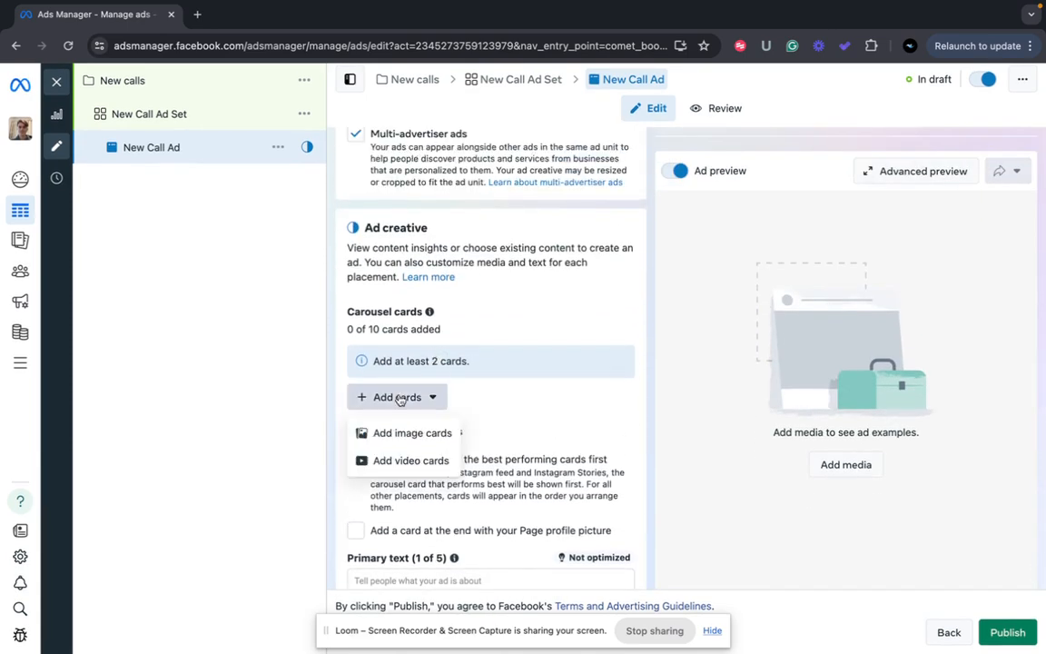
Add the sketched-faces and website-design Instagram images as two carousel image cards
click(400, 433)
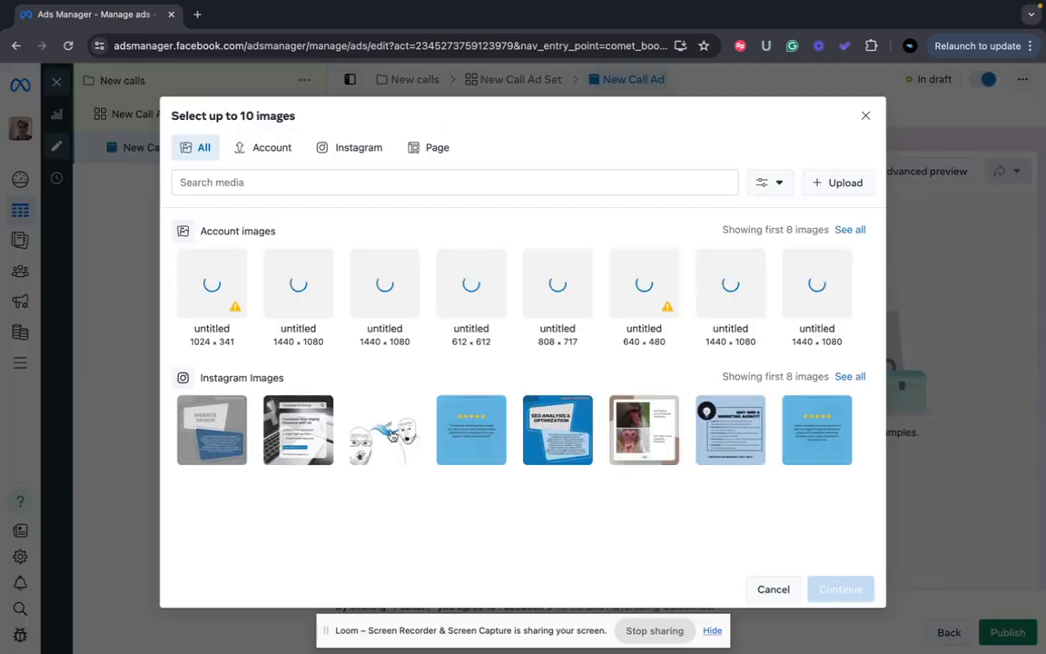
mouse_move(445, 305)
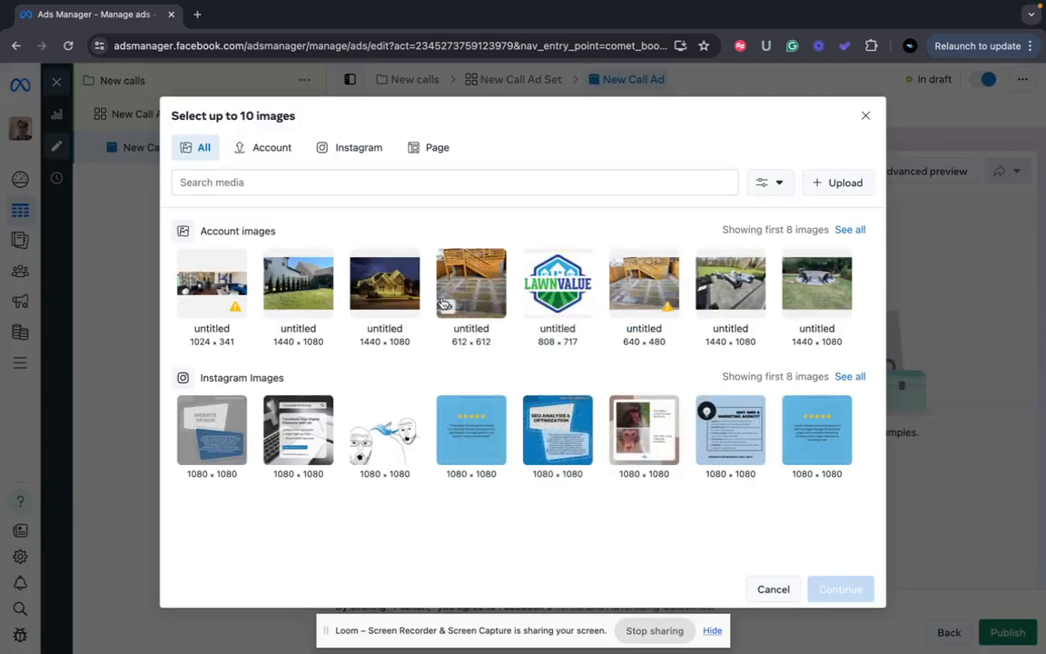
click(404, 438)
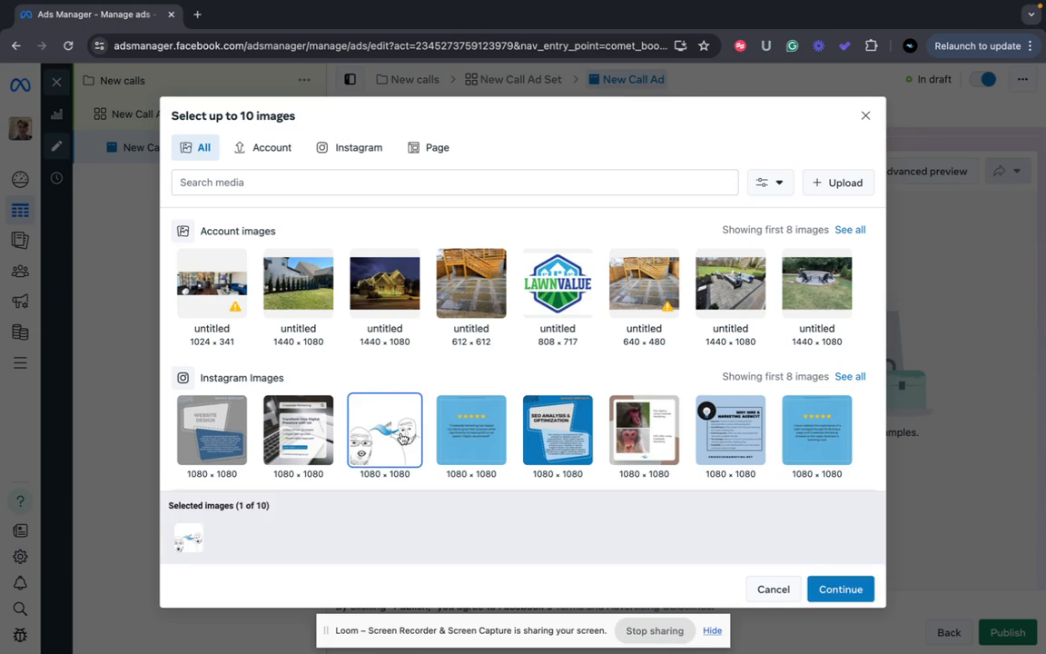
click(177, 411)
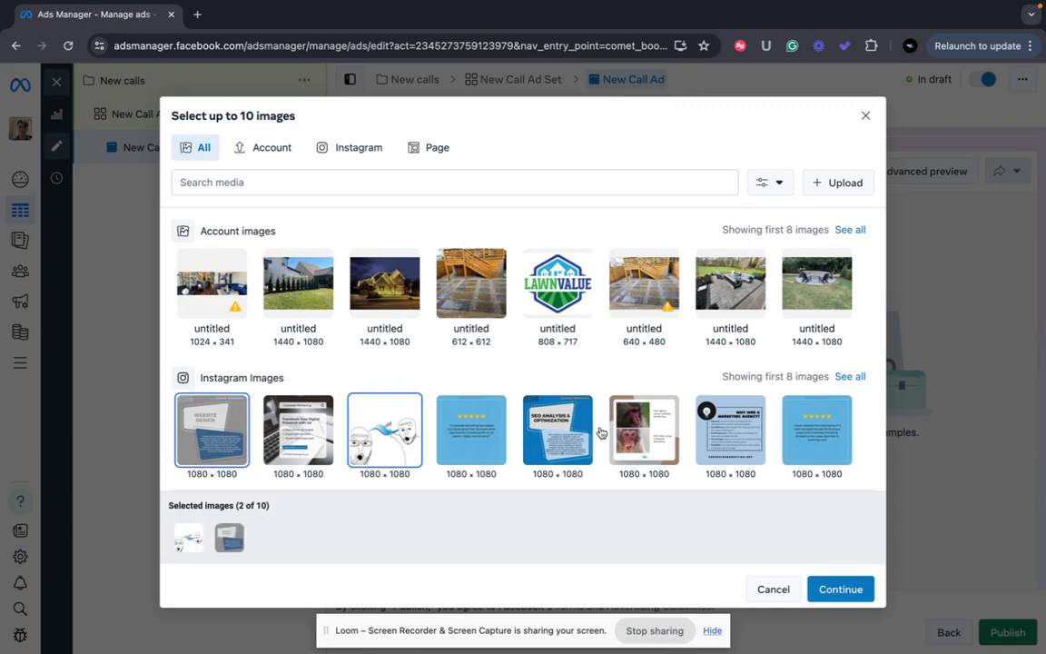
click(830, 591)
Enter the business phone number, formatted with +1, as the first card's Call now number
scroll(563, 436, down, 3)
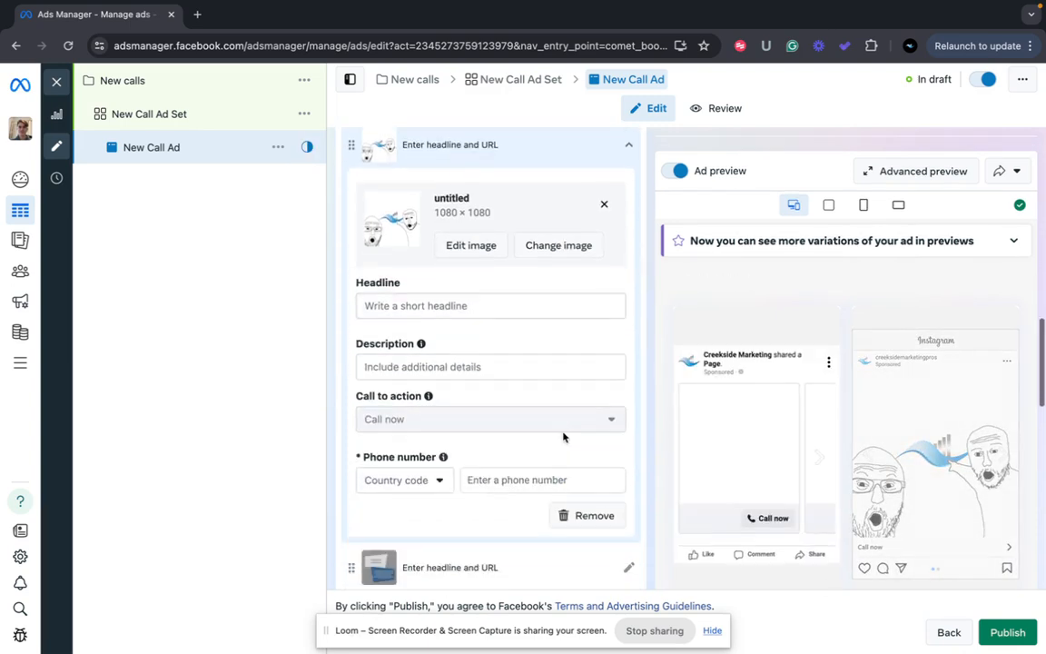
click(509, 304)
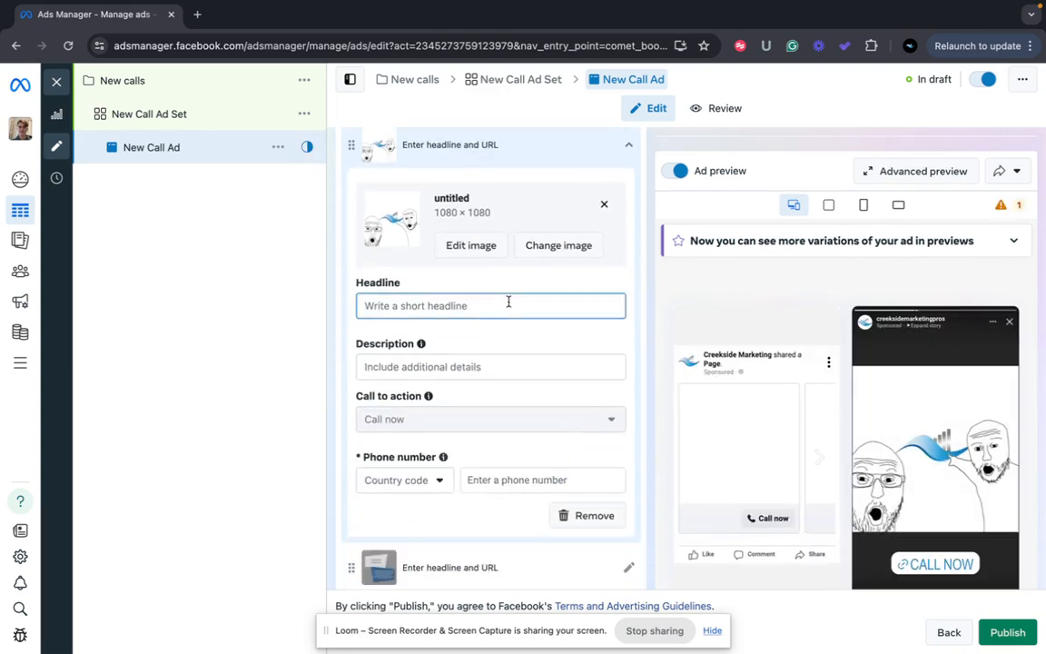
click(481, 364)
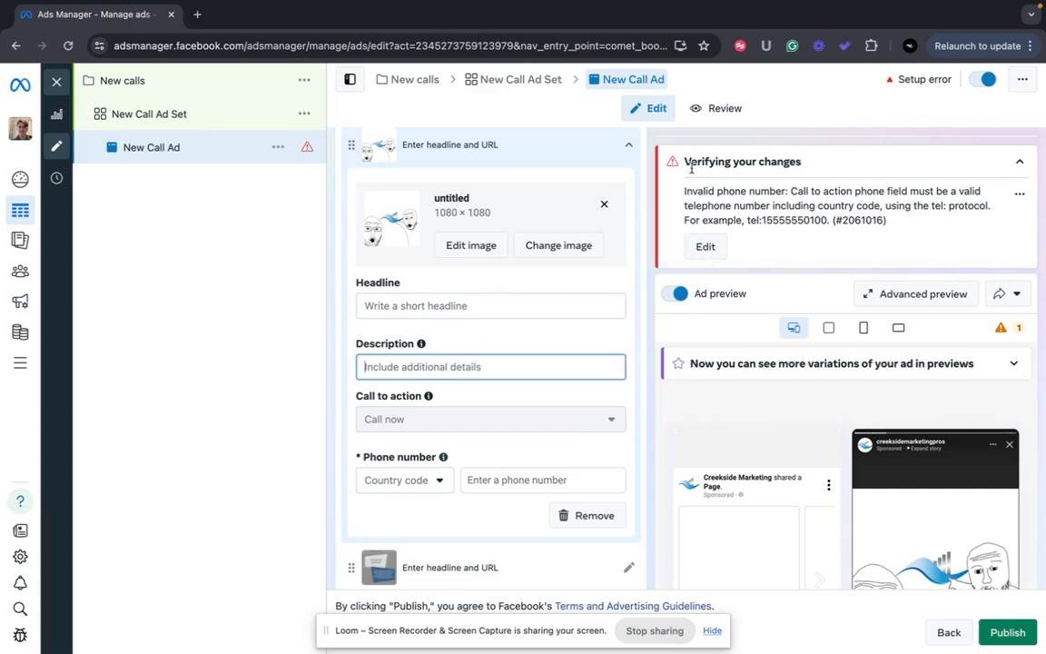
click(515, 483)
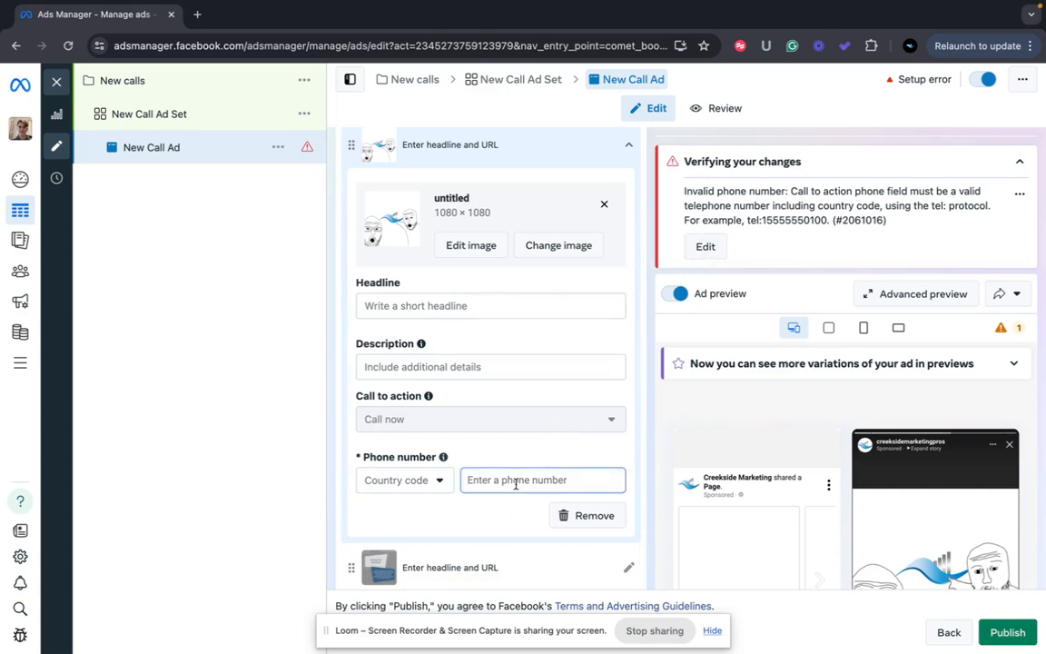
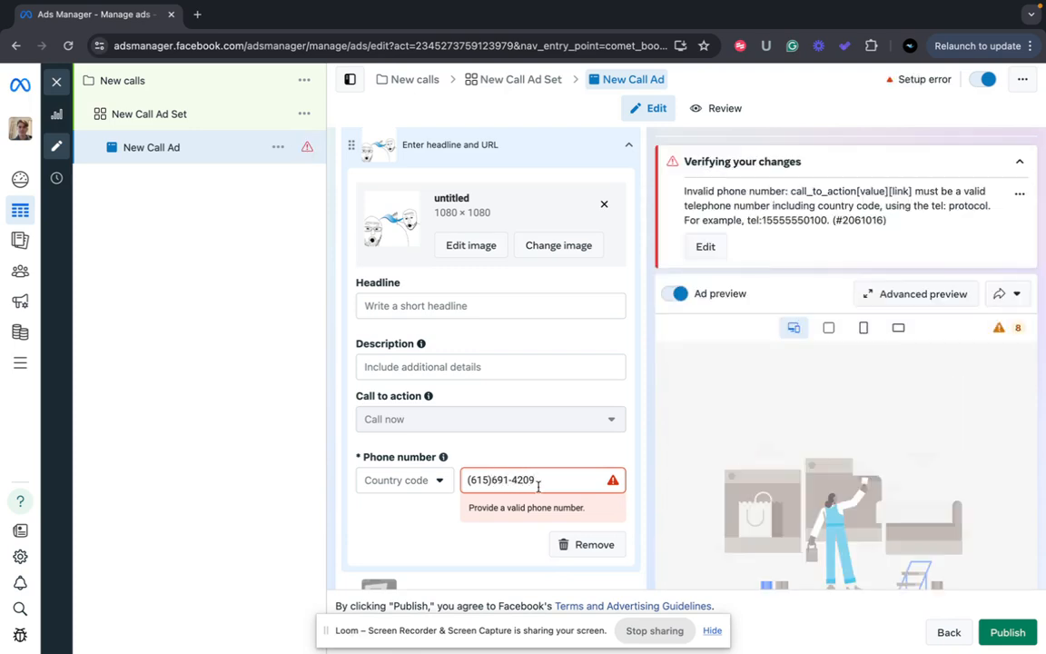
scroll(484, 437, down, 2)
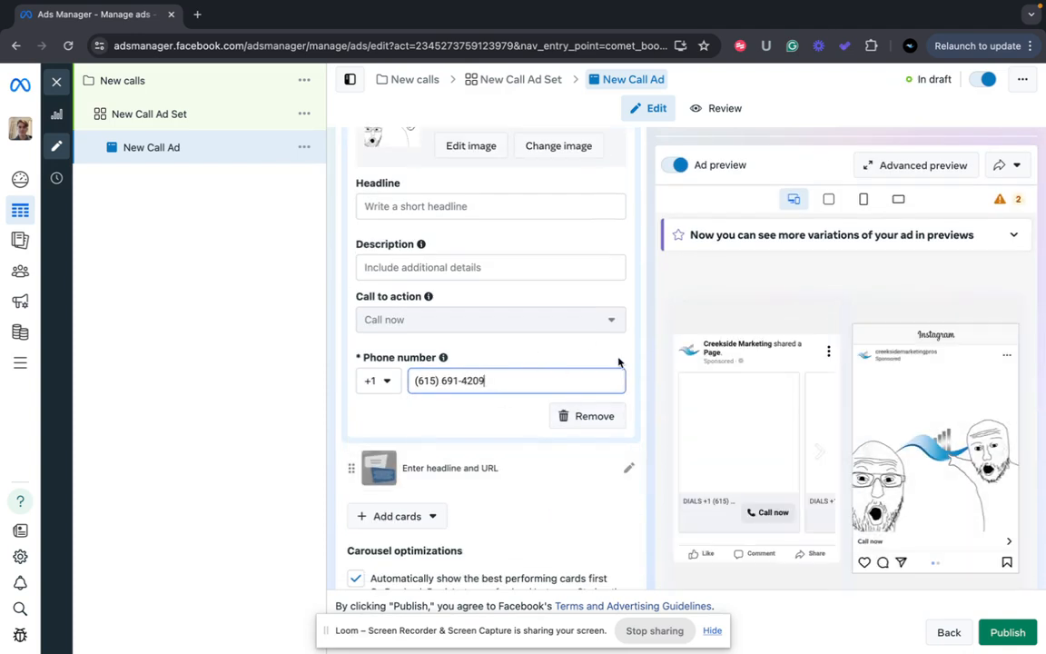
Advance the Facebook Feed preview to the next carousel card and review the ad form
click(822, 454)
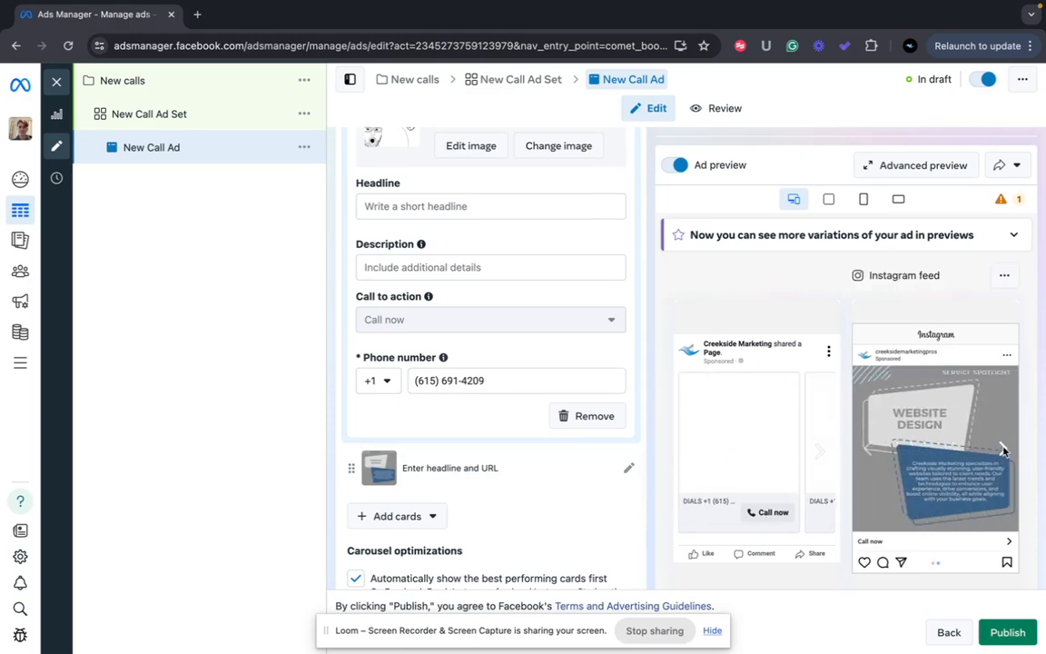
scroll(636, 459, down, 10)
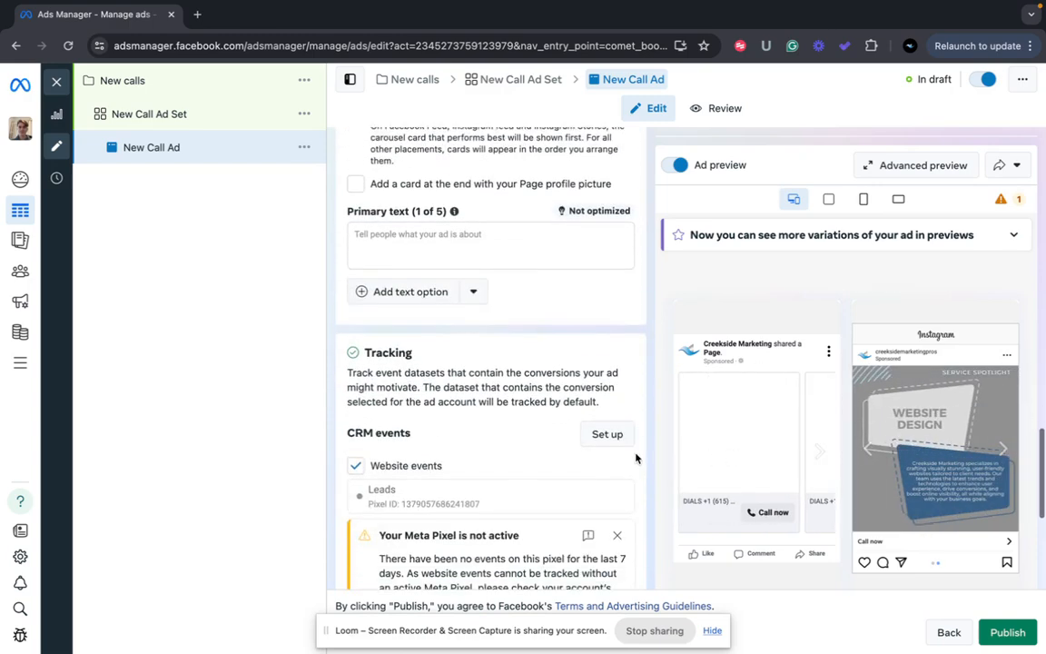
scroll(636, 459, up, 3)
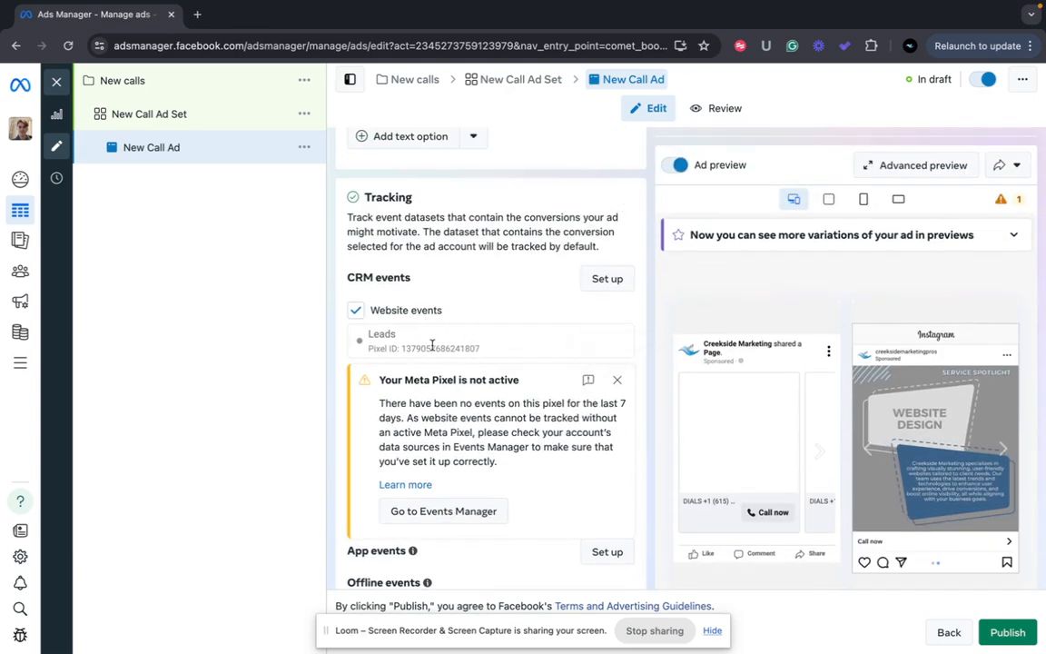
scroll(433, 347, down, 3)
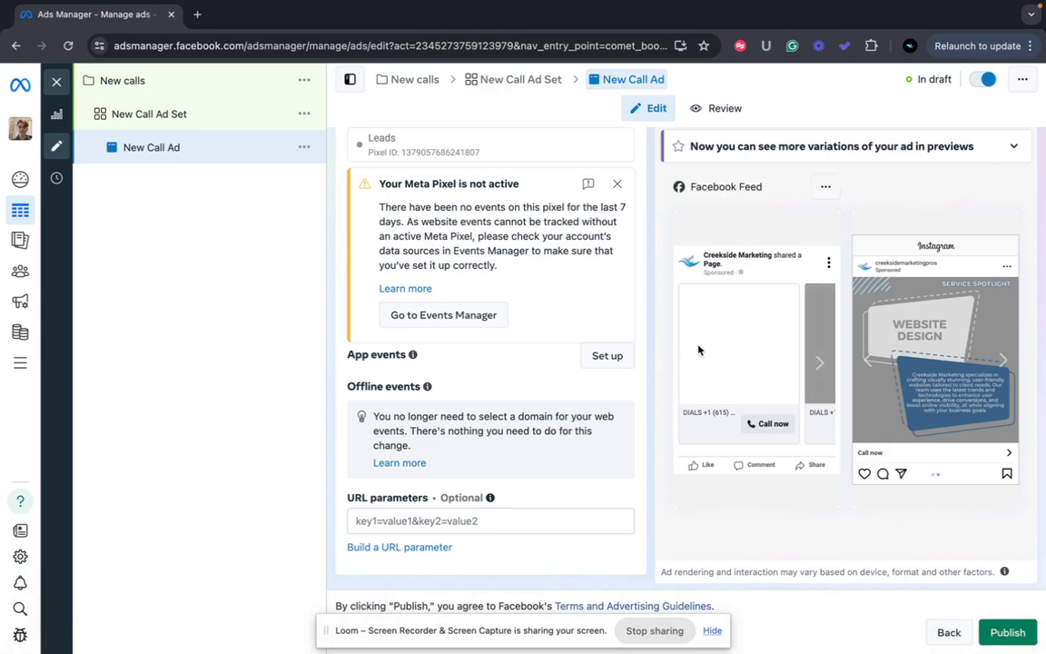
Leave the draft call ad, switch to the Loom video library and stop the screen recording
scroll(523, 357, up, 15)
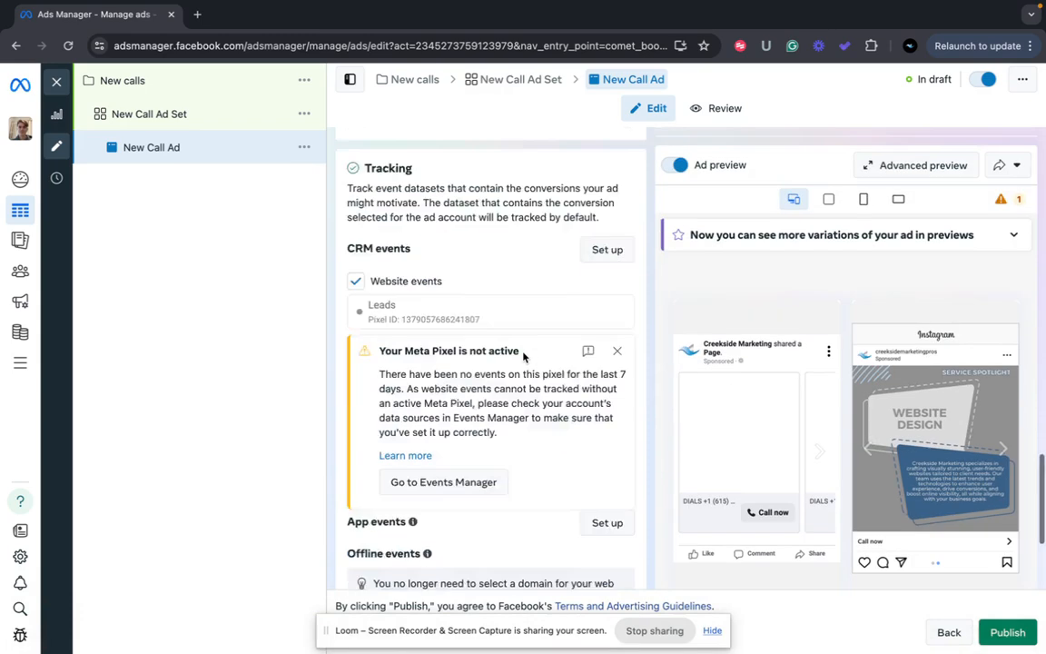
scroll(524, 357, up, 5)
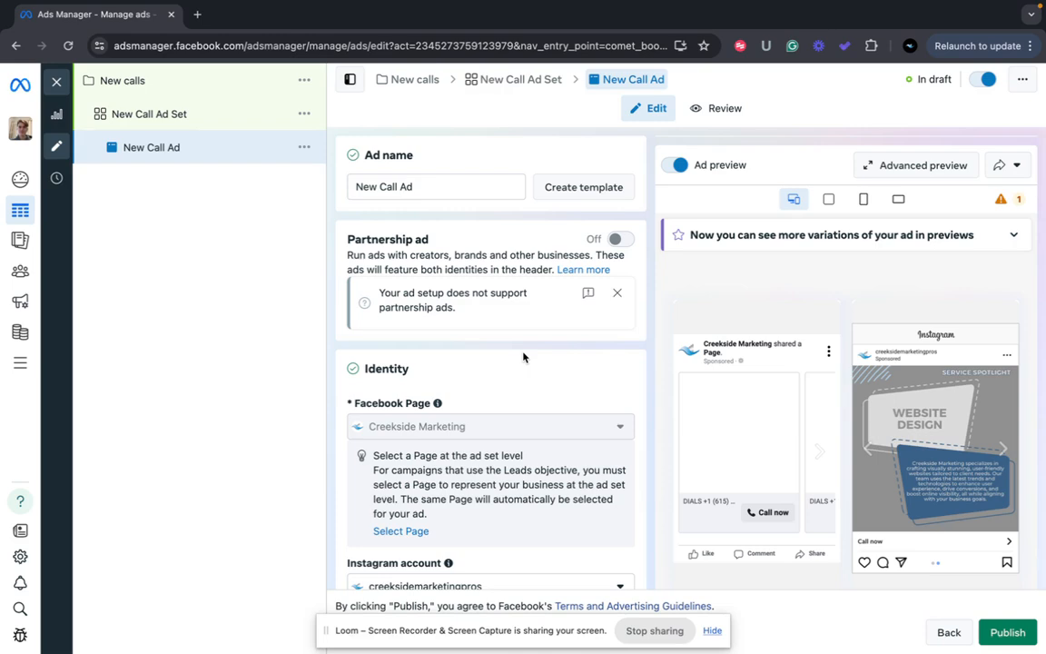
key(ctrl+Left)
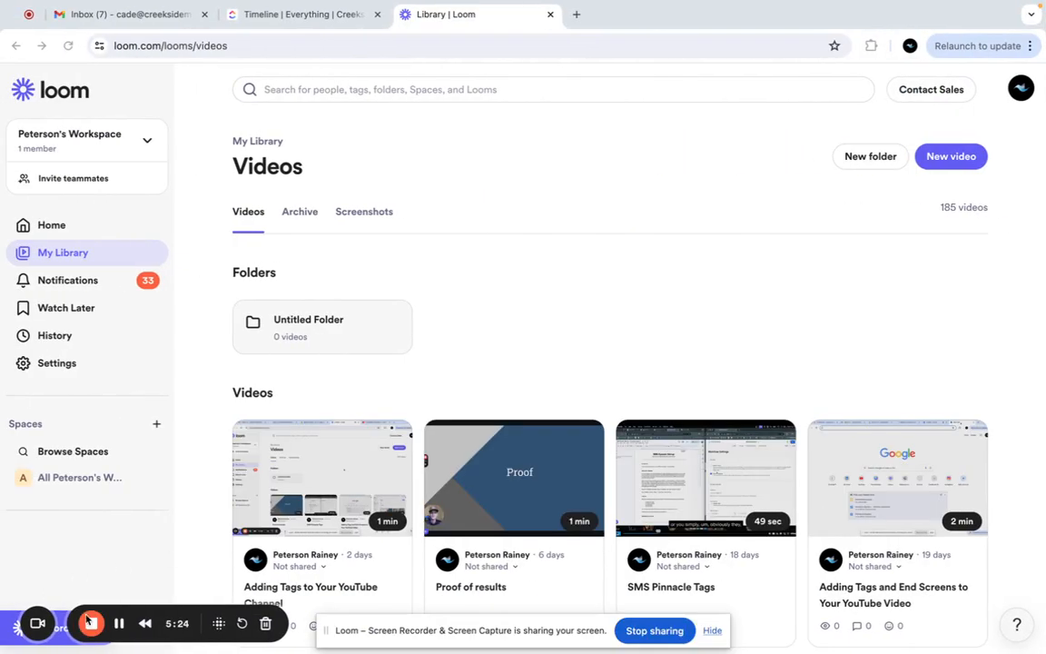
click(91, 623)
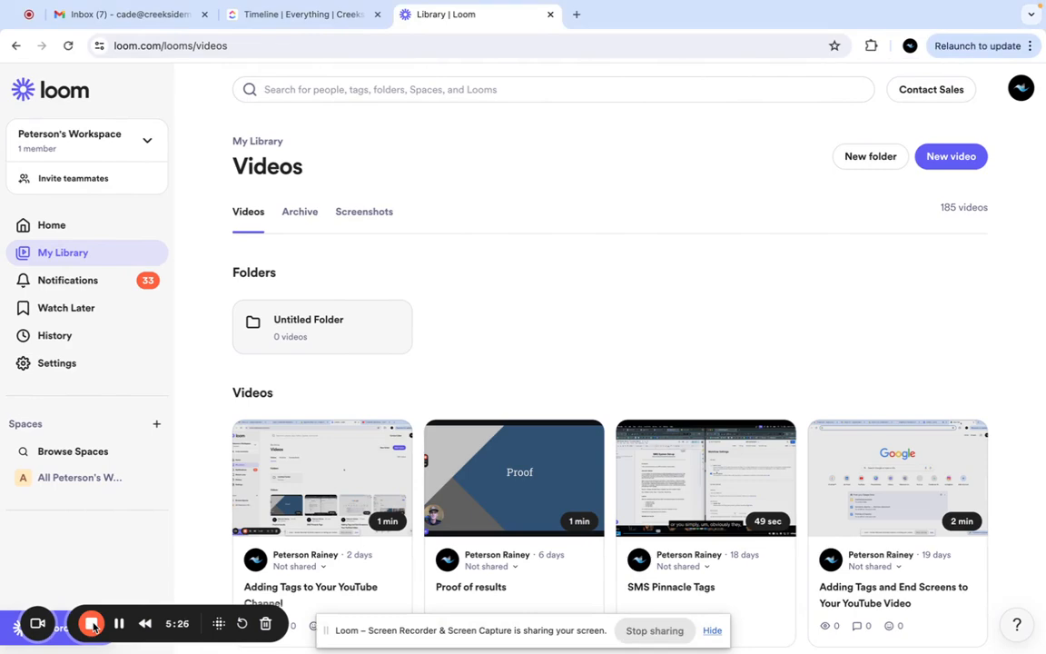